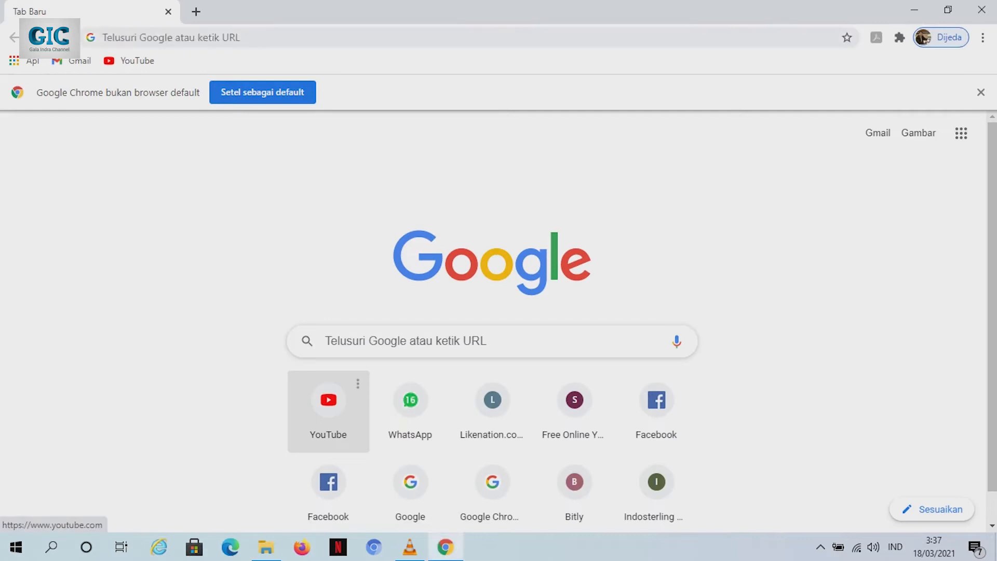
Open YouTube and sign in to the Google account with its saved e-mail address and password.
left_click(327, 402)
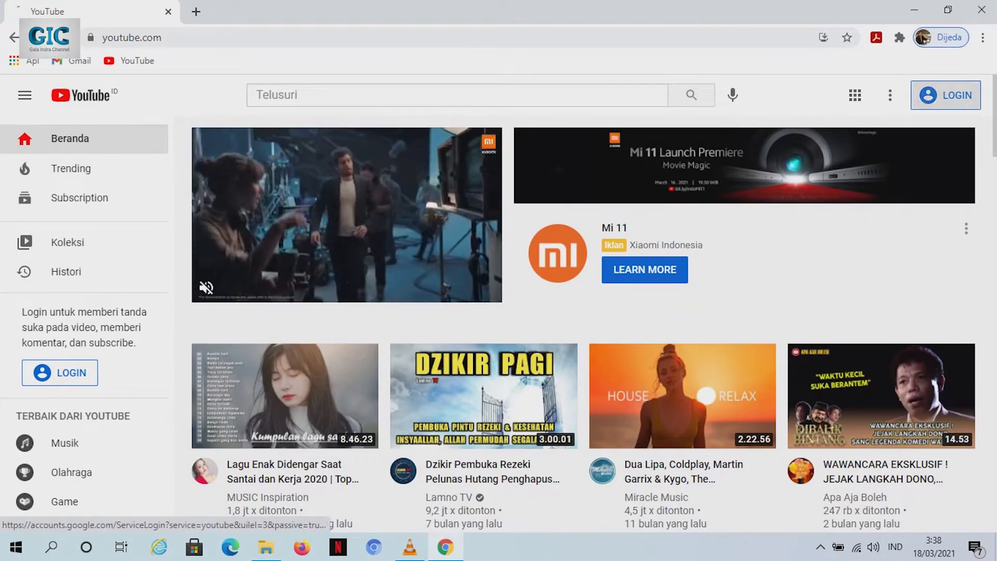
left_click(945, 95)
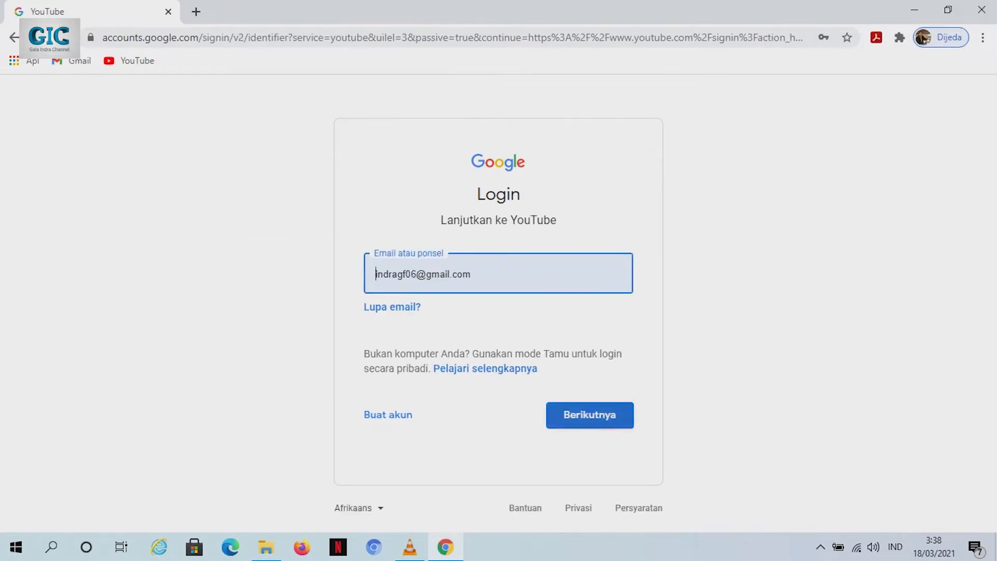
key("Return")
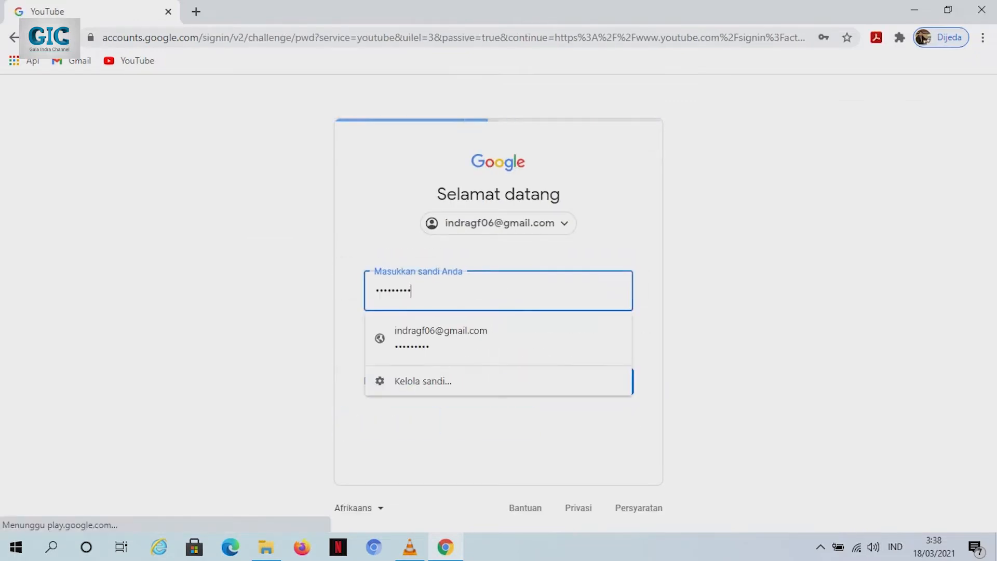
left_click(590, 430)
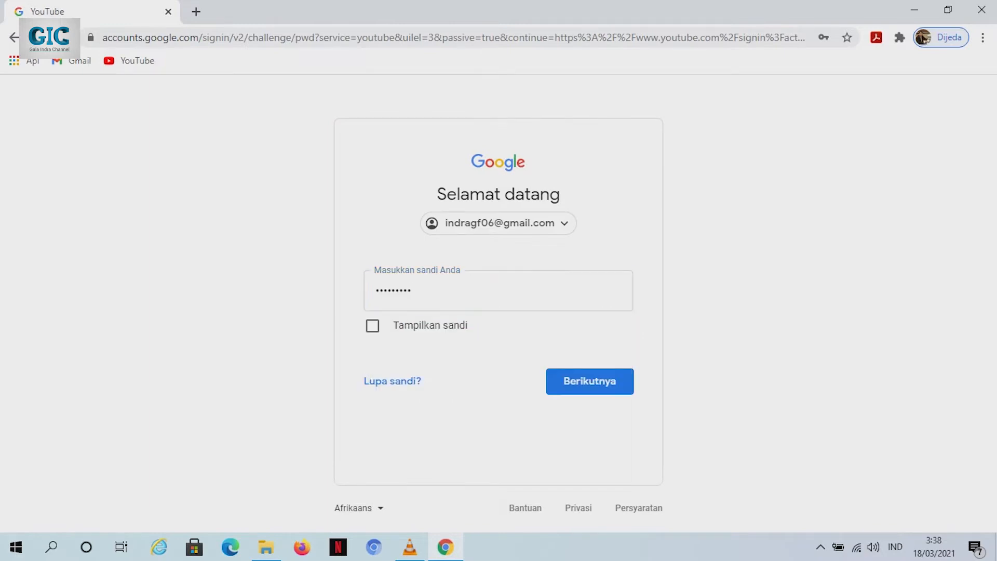
left_click(589, 381)
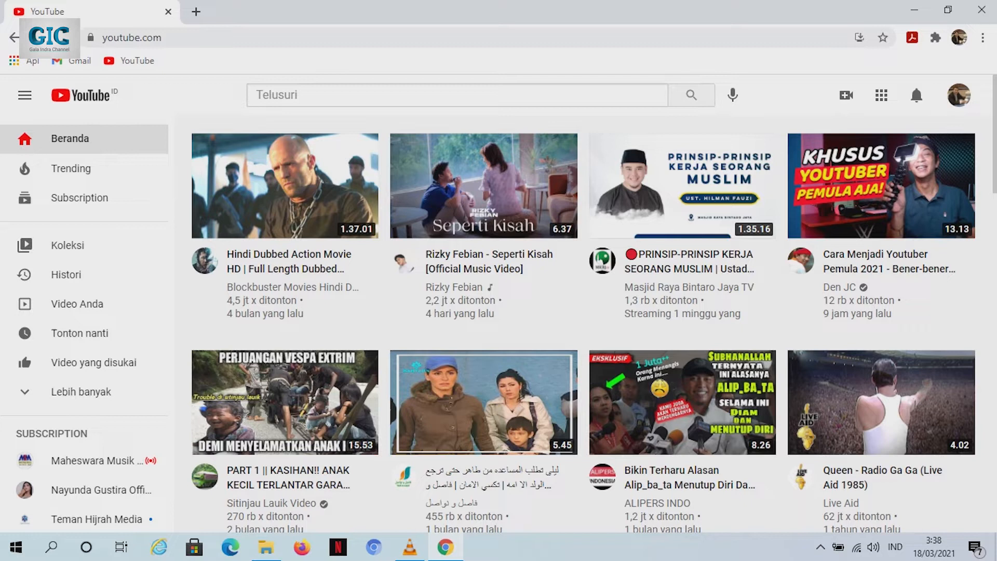
Go to YouTube Studio and open the channel's content list.
left_click(959, 95)
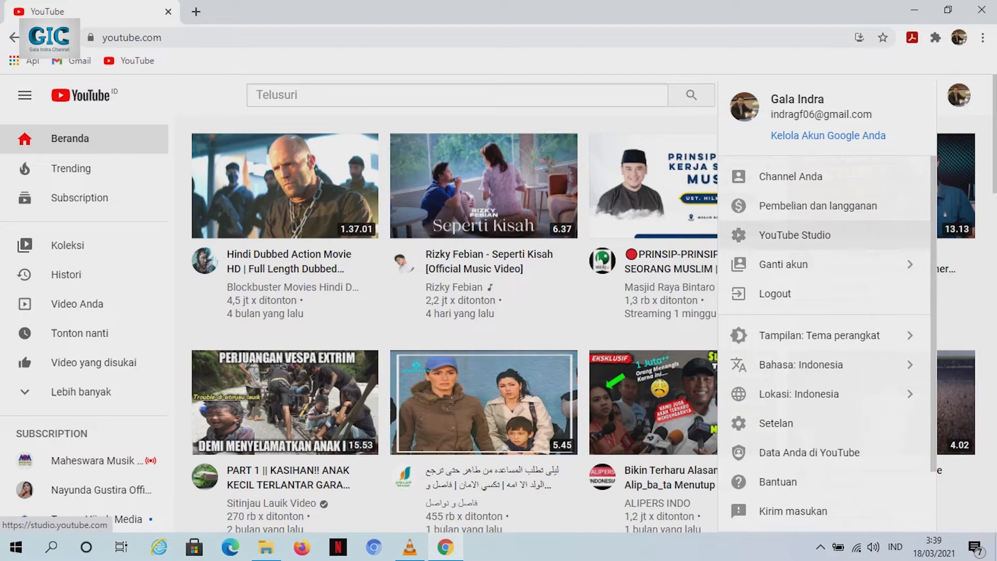
left_click(794, 234)
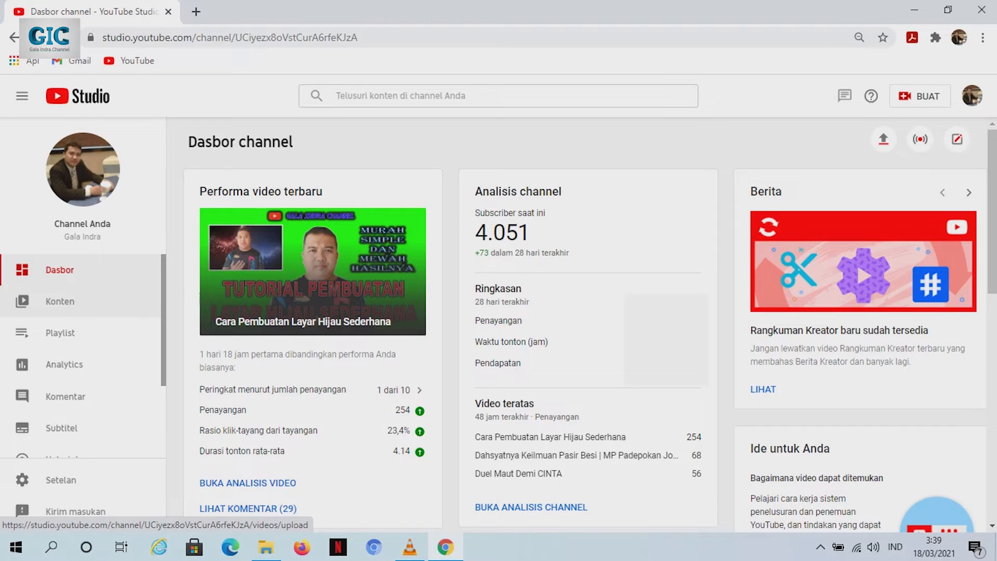
left_click(60, 301)
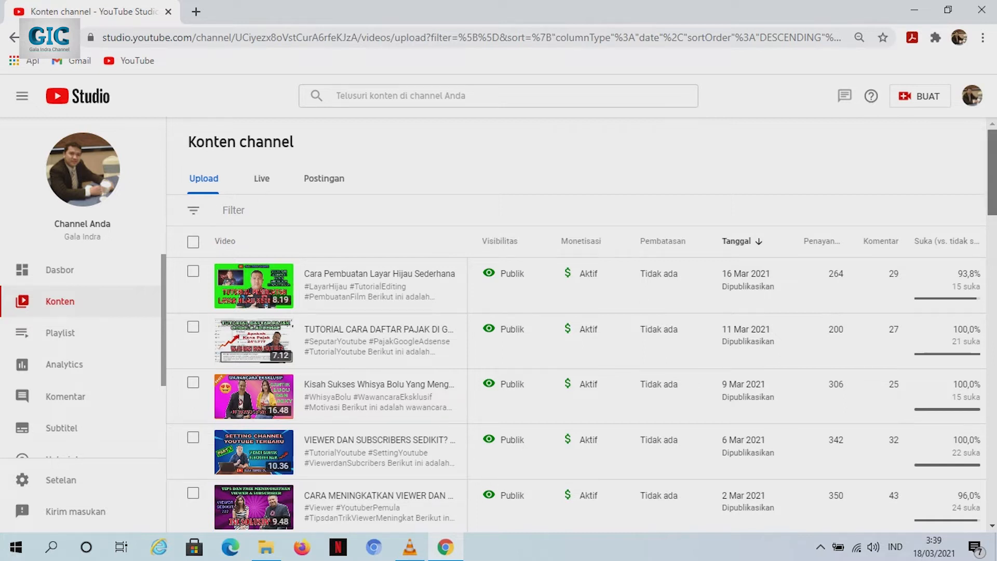
Open the analytics of the uploaded video "CARA MENINGKATKAN VIEWER DAN SUBSCRIBER" published on 2 Mar 2021.
scroll(576, 335, "down", 1)
scroll(576, 334, "up", 1)
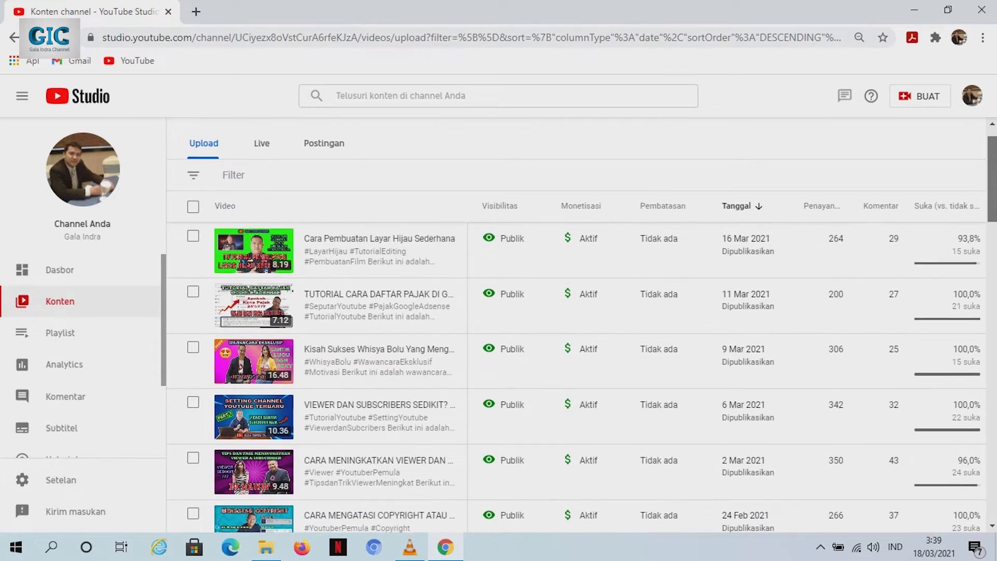
scroll(576, 335, "down", 1)
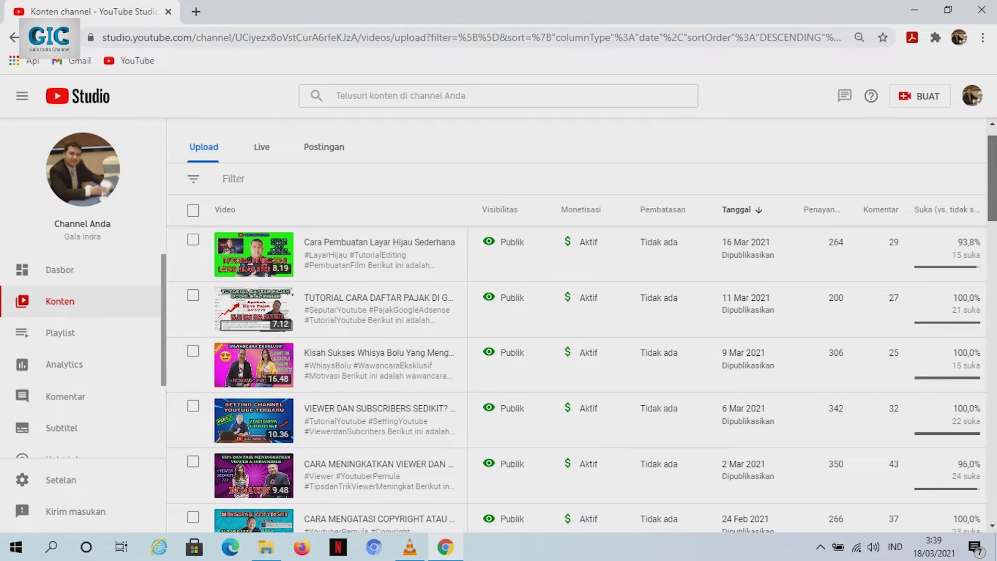
scroll(576, 335, "down", 1)
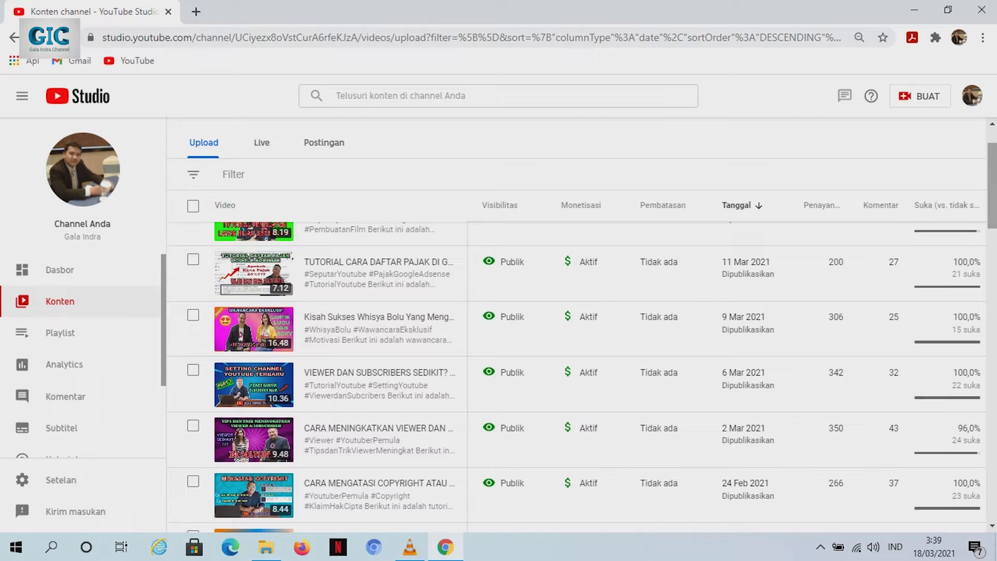
left_click_drag(992, 186, 992, 184)
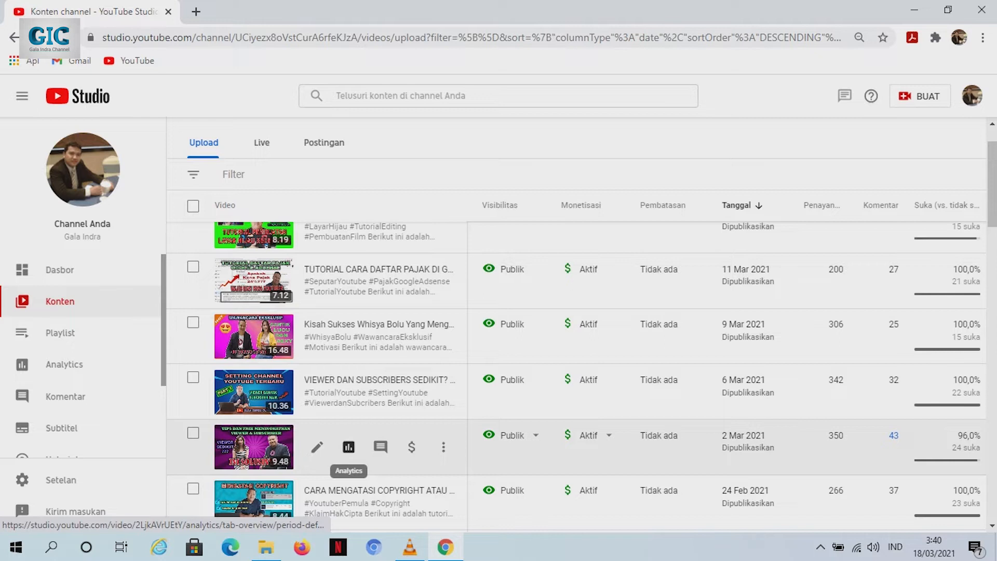
left_click(348, 447)
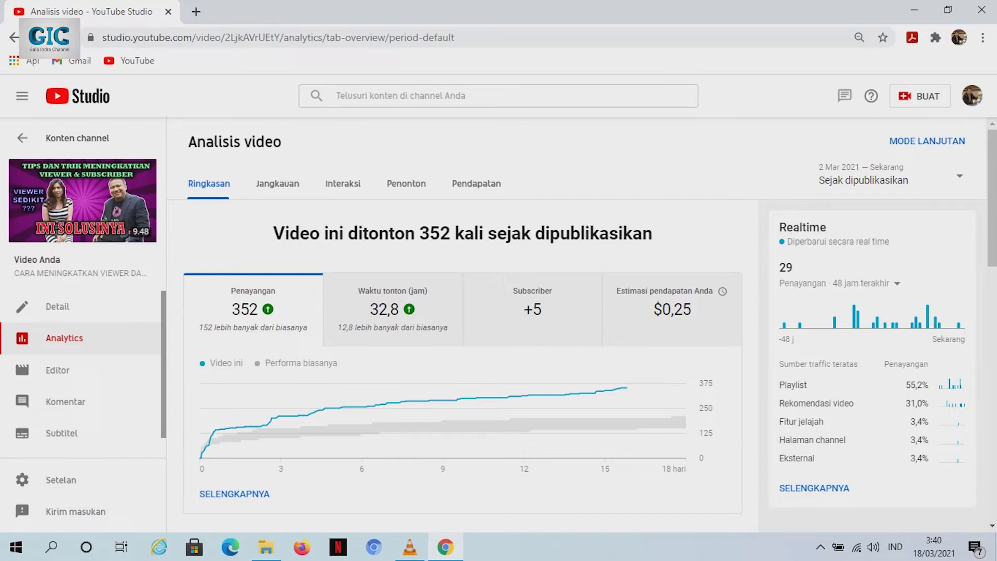
Review the video's performance overview and traffic sources, and open the full traffic source report.
mouse_move(359, 410)
scroll(590, 321, "down", 5)
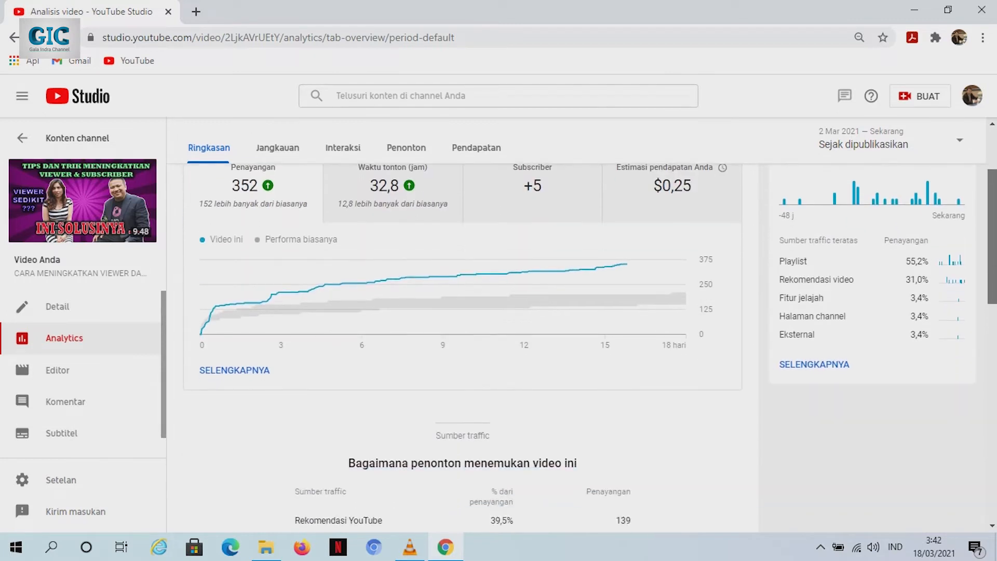
left_click_drag(992, 274, 992, 304)
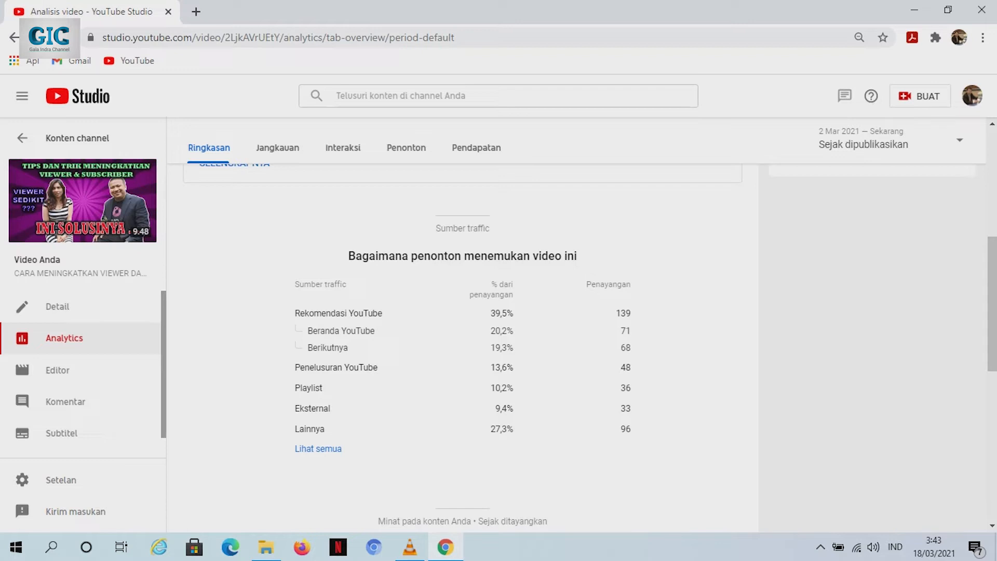
left_click(318, 449)
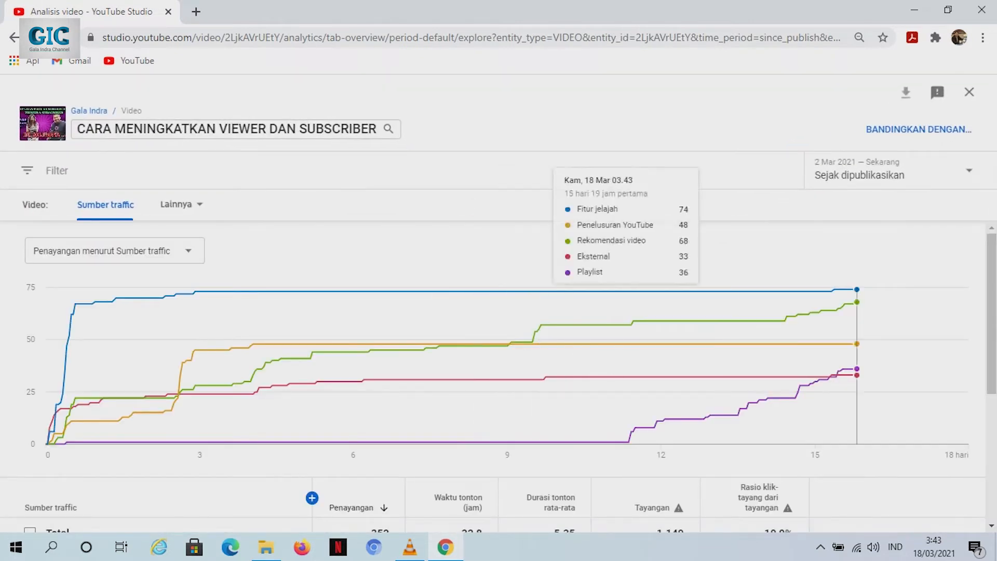
Examine the traffic source chart and table by views, watch time and click-through rate, and return to the video's analytics overview.
scroll(499, 378, "down", 2)
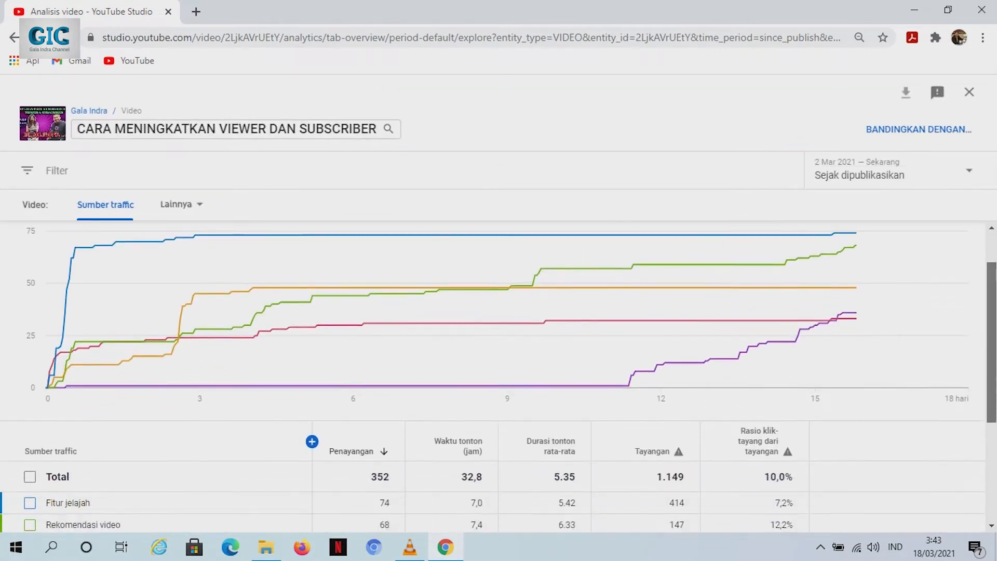
scroll(498, 377, "down", 1)
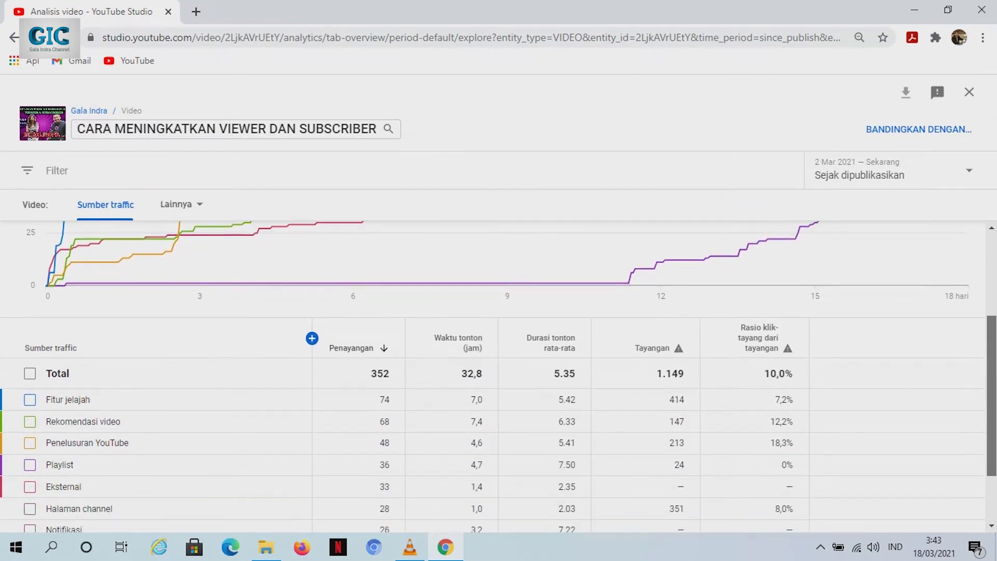
scroll(498, 378, "down", 1)
scroll(498, 378, "down", 1)
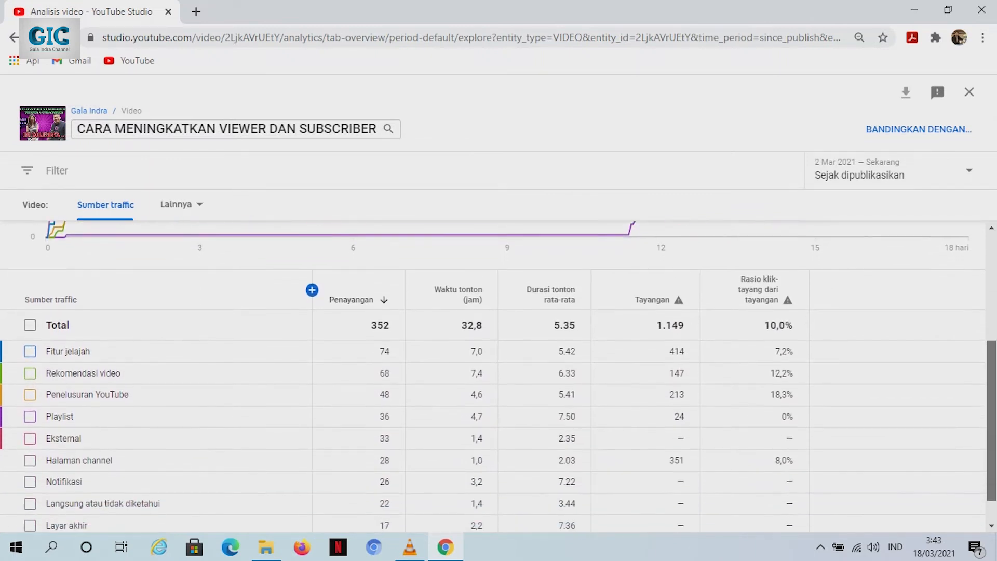
scroll(498, 378, "up", 2)
scroll(498, 379, "up", 3)
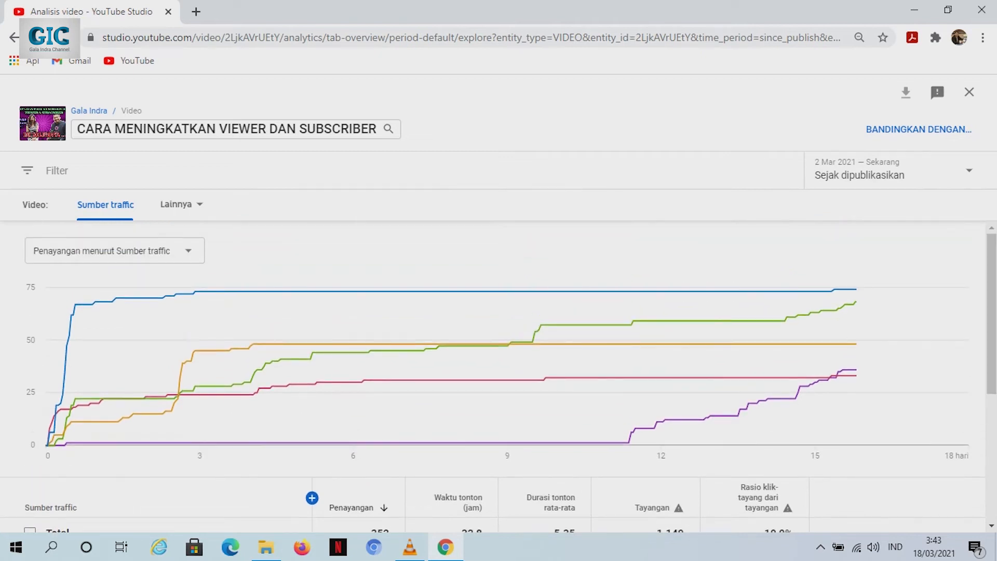
left_click(14, 37)
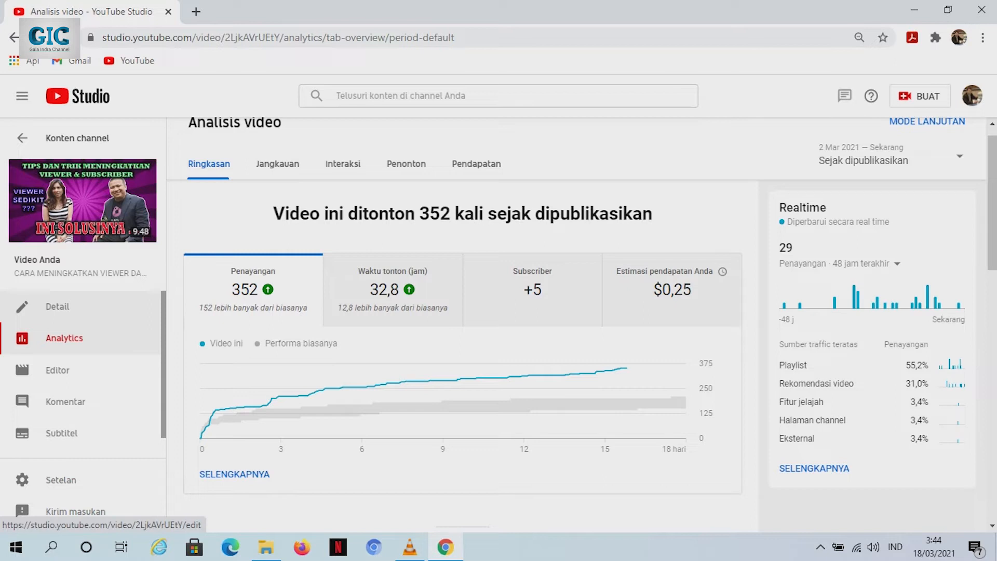
Open the video's details and review its title, description, thumbnail, playlist and audience settings.
left_click(57, 307)
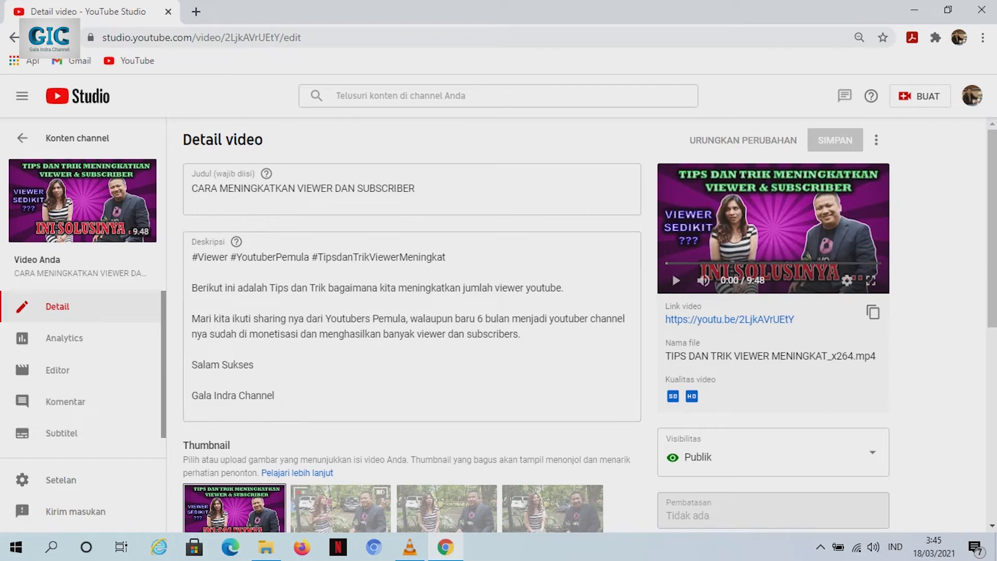
scroll(589, 331, "down", 3)
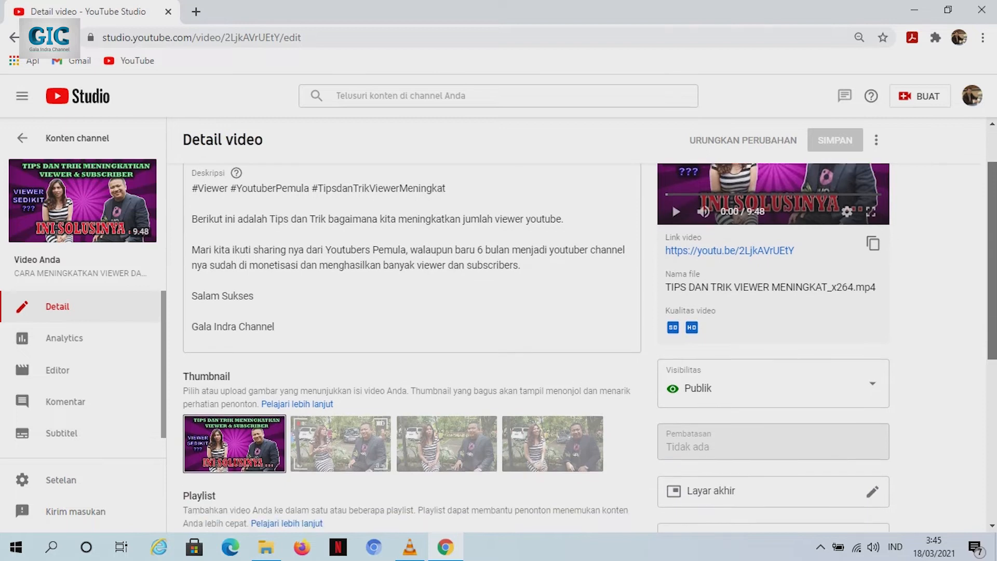
scroll(589, 331, "down", 3)
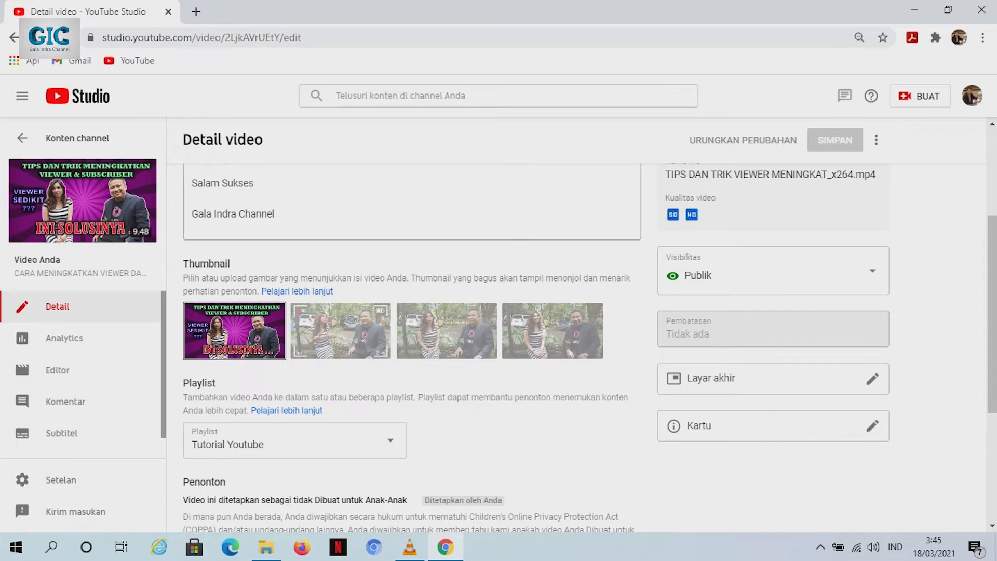
scroll(589, 347, "down", 3)
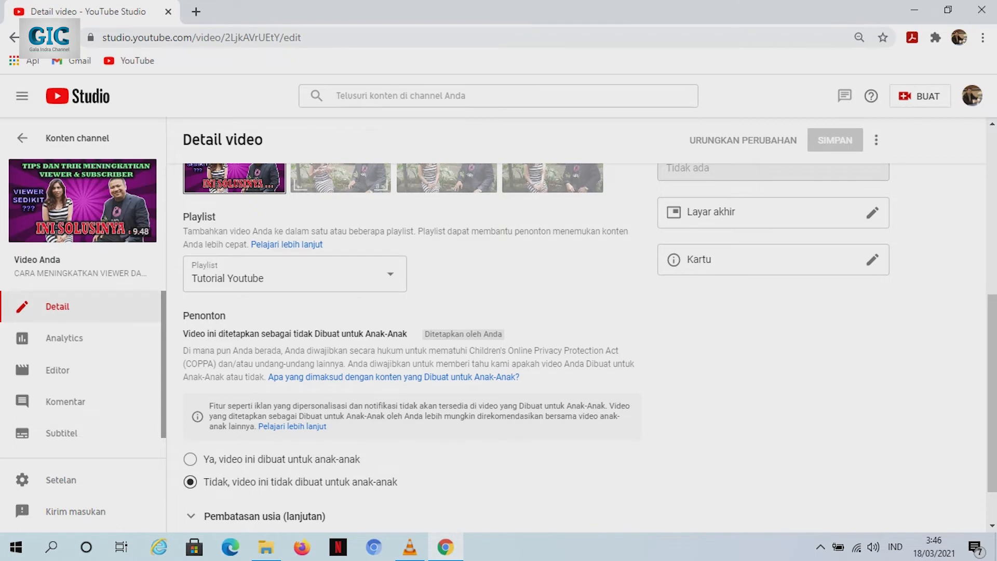
scroll(577, 338, "down", 1)
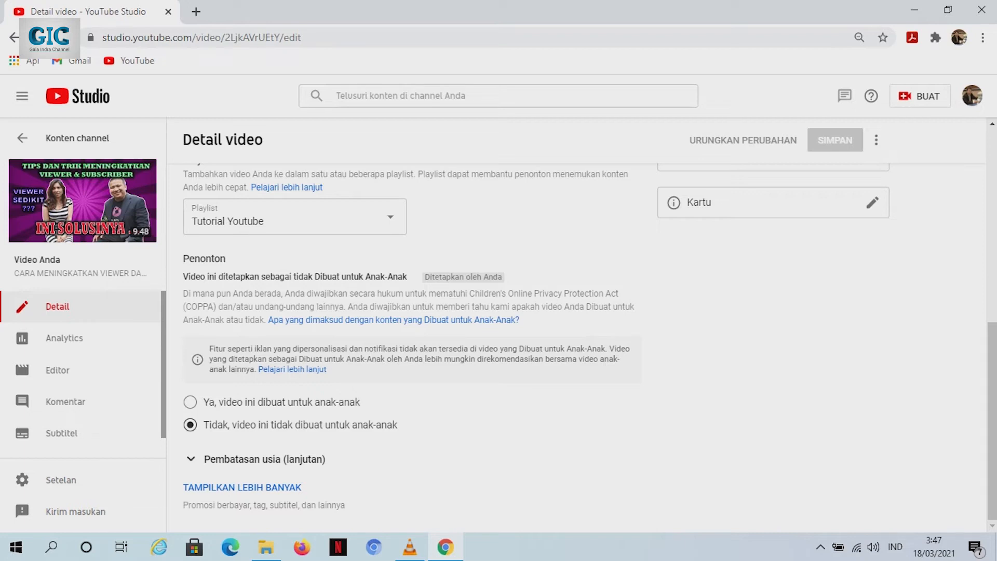
Expand the additional video settings and examine the paid promotion option and the list of tags.
left_click(242, 487)
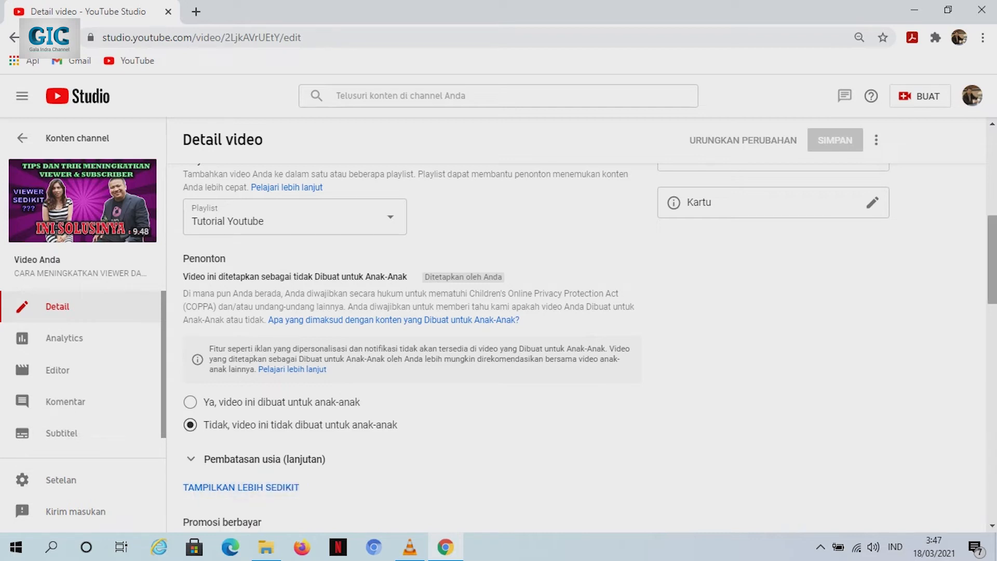
scroll(589, 348, "down", 5)
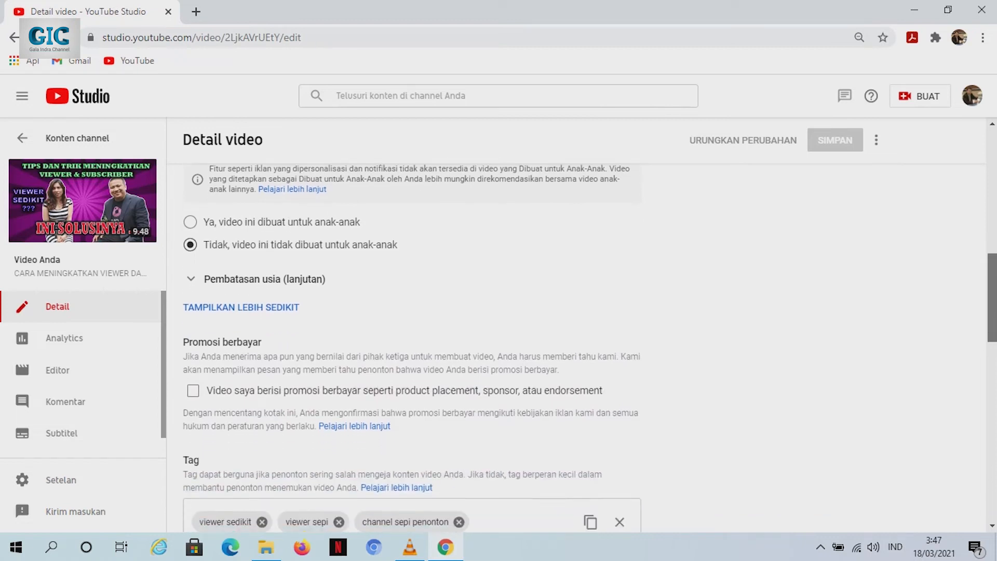
scroll(590, 347, "down", 2)
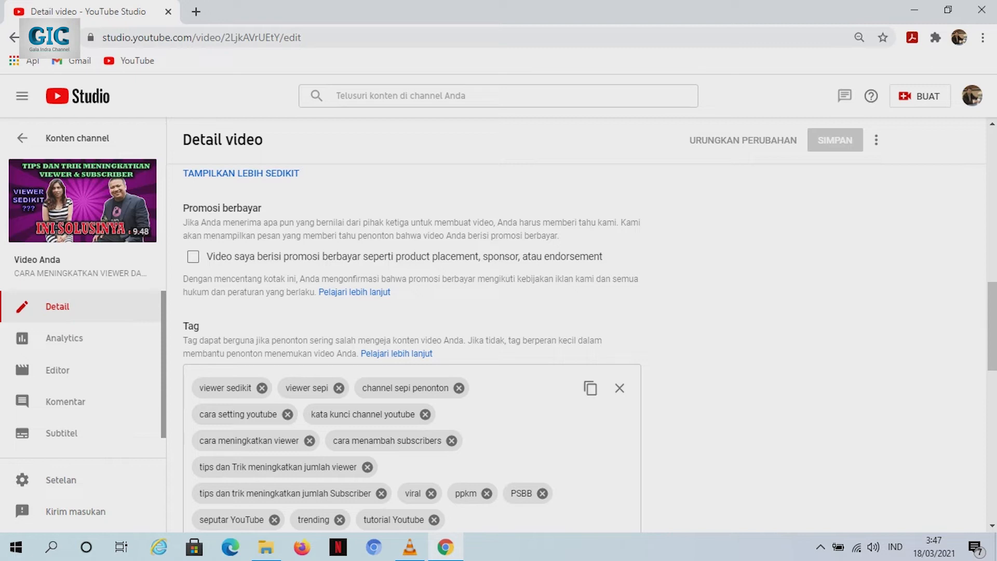
left_click_drag(992, 326, 992, 355)
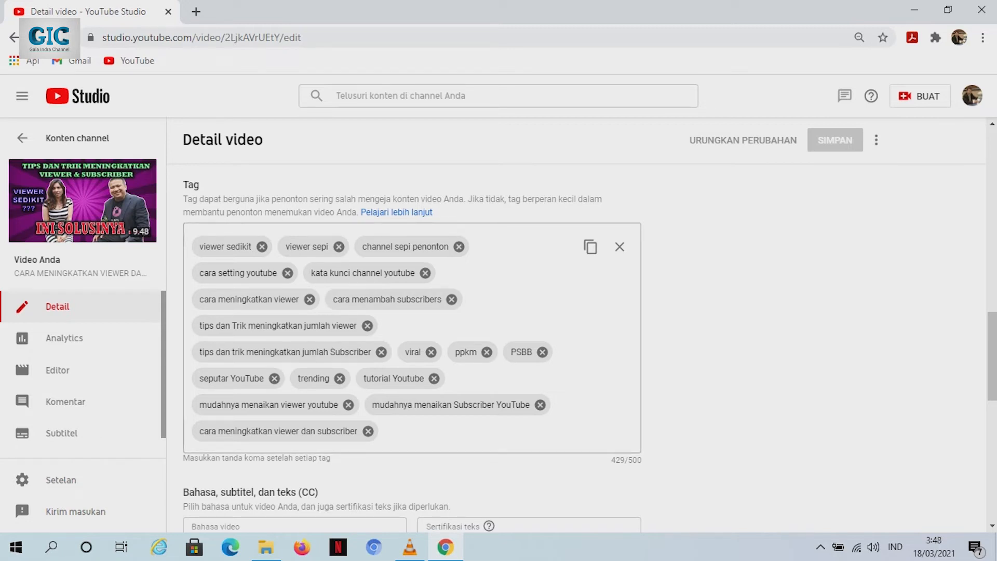
mouse_move(82, 200)
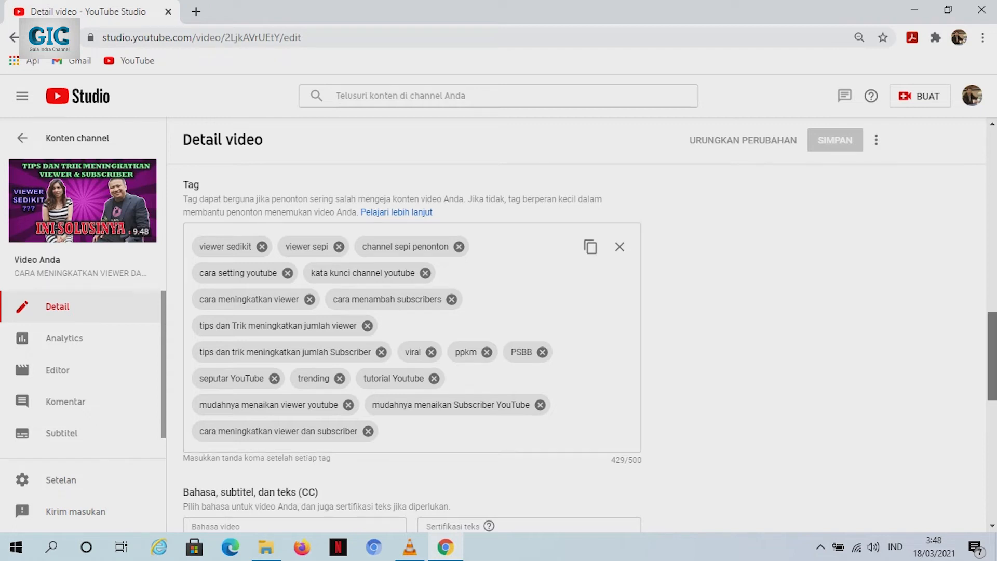
Choose "Konten ini tidak pernah ditayangkan di televisi di Amerika Serikat." as the video's caption certification.
scroll(498, 337, "down", 3)
scroll(498, 337, "down", 3)
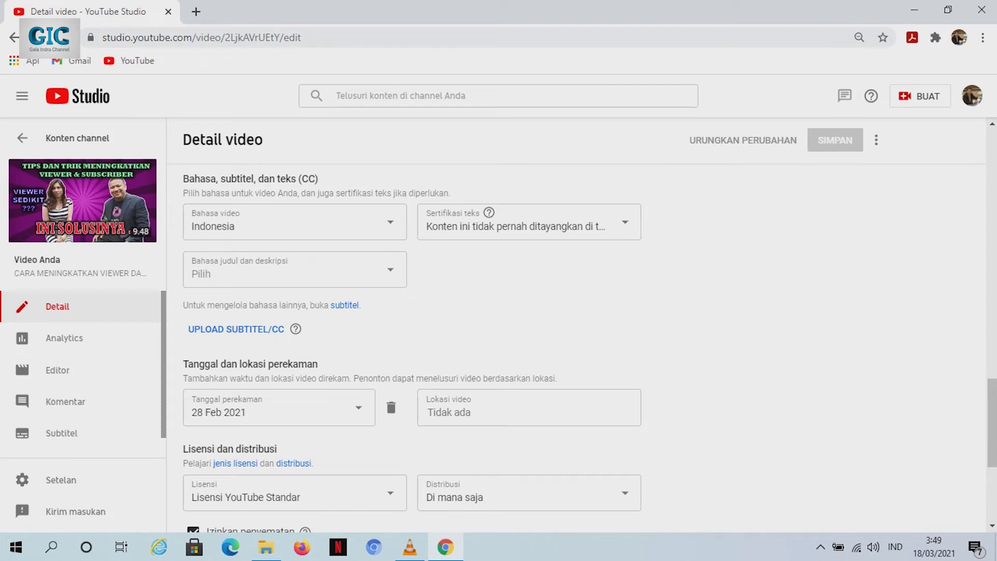
left_click(613, 226)
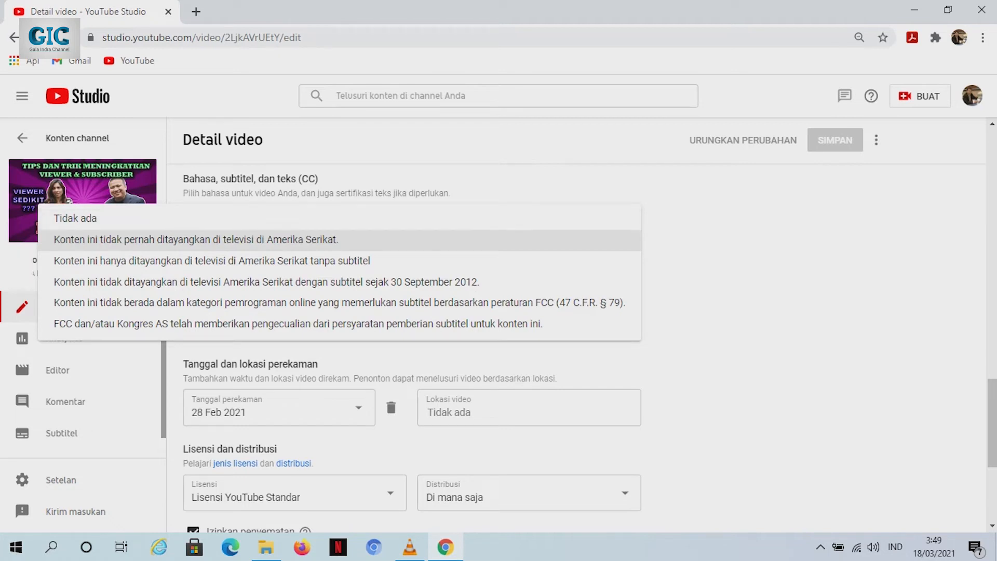
left_click(525, 238)
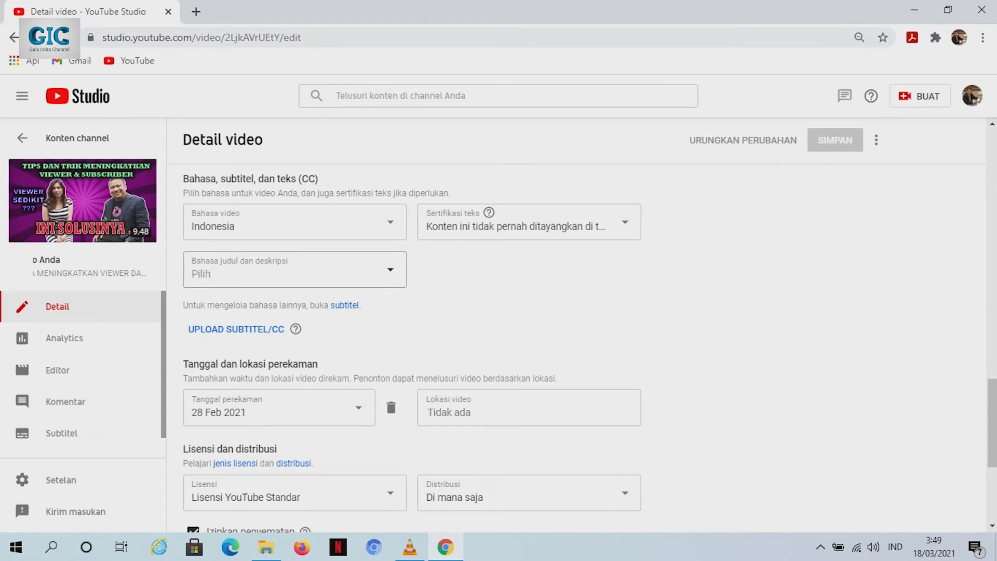
Review the video's title and description language, recording date and location, license and distribution settings.
left_click(390, 270)
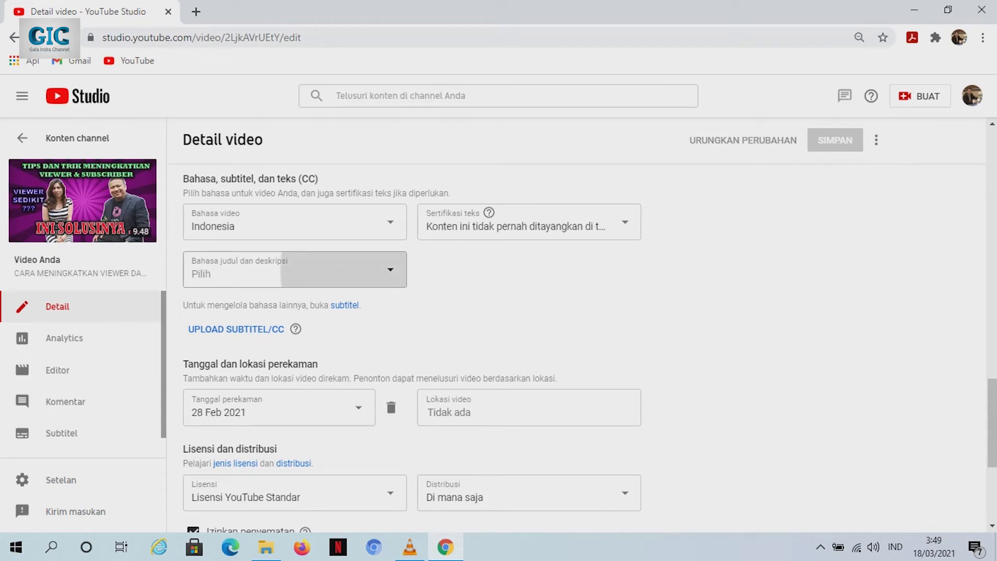
key("Escape")
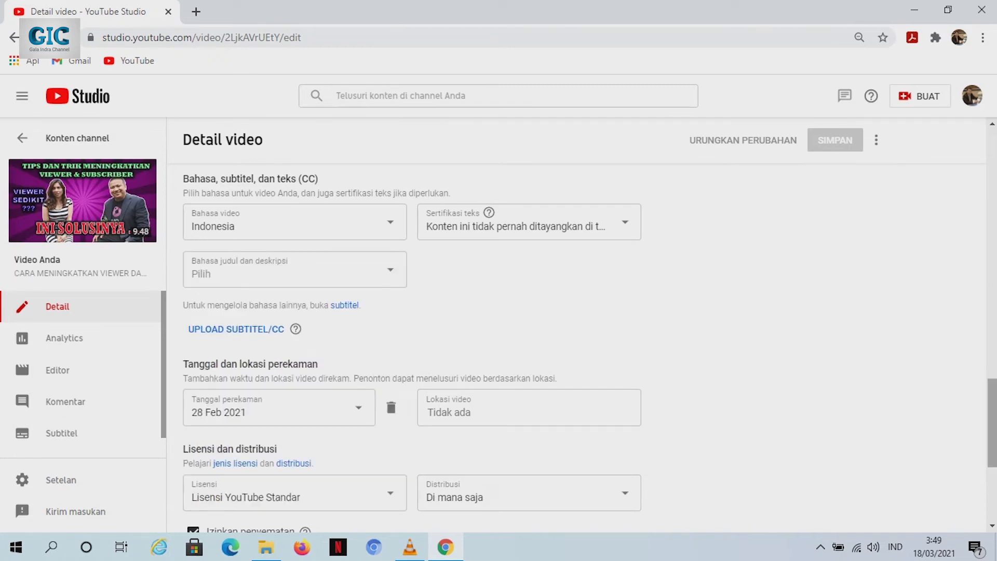
scroll(571, 348, "down", 3)
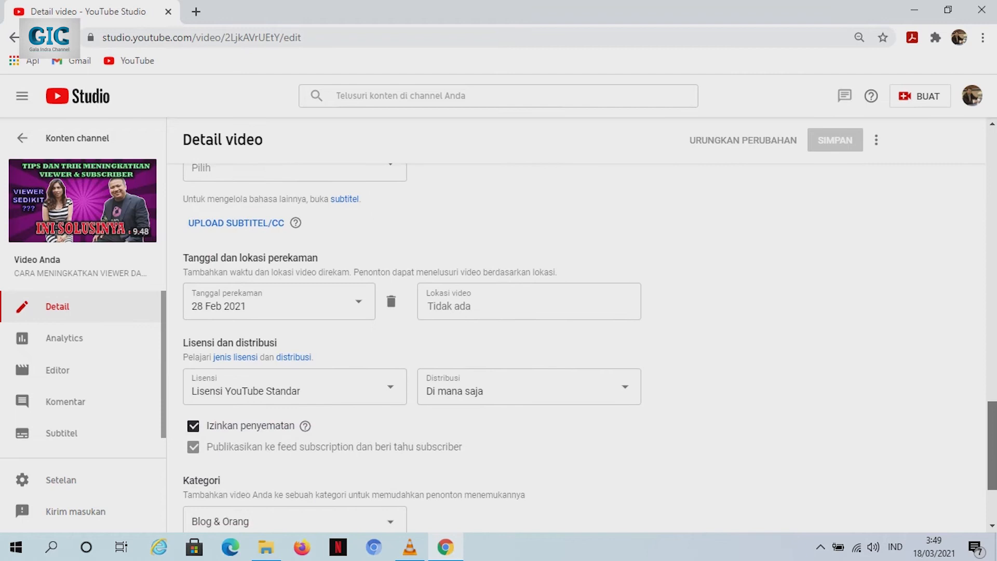
left_click_drag(993, 451, 993, 458)
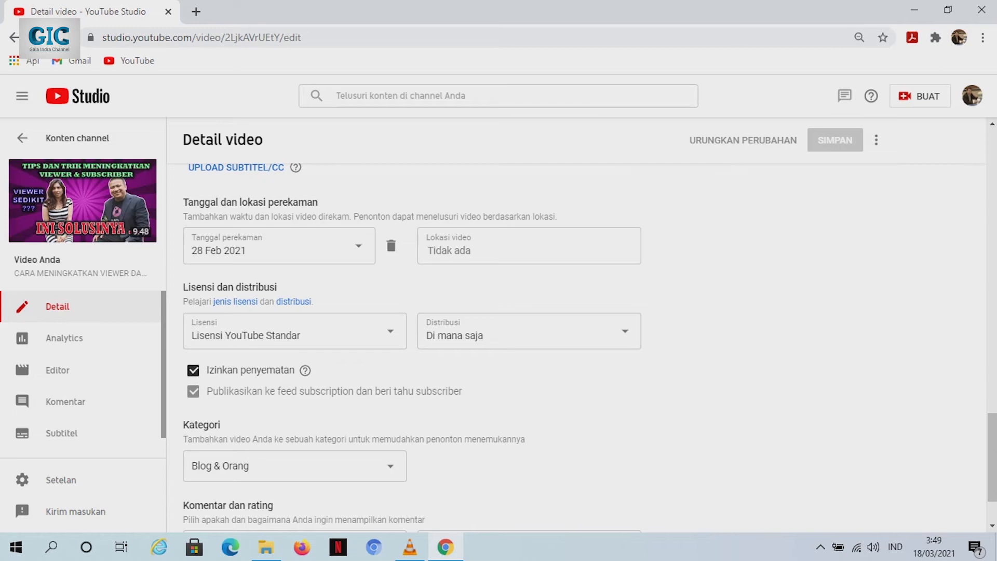
Search for "jakarta" as the video location, clear the search and reset the location to "Tidak ada".
left_click(527, 247)
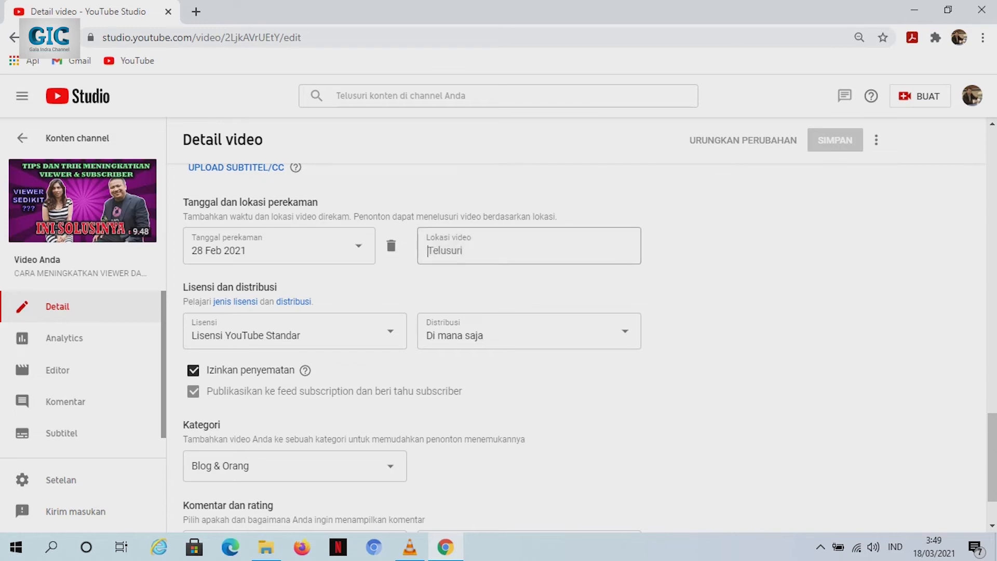
type("jakarta")
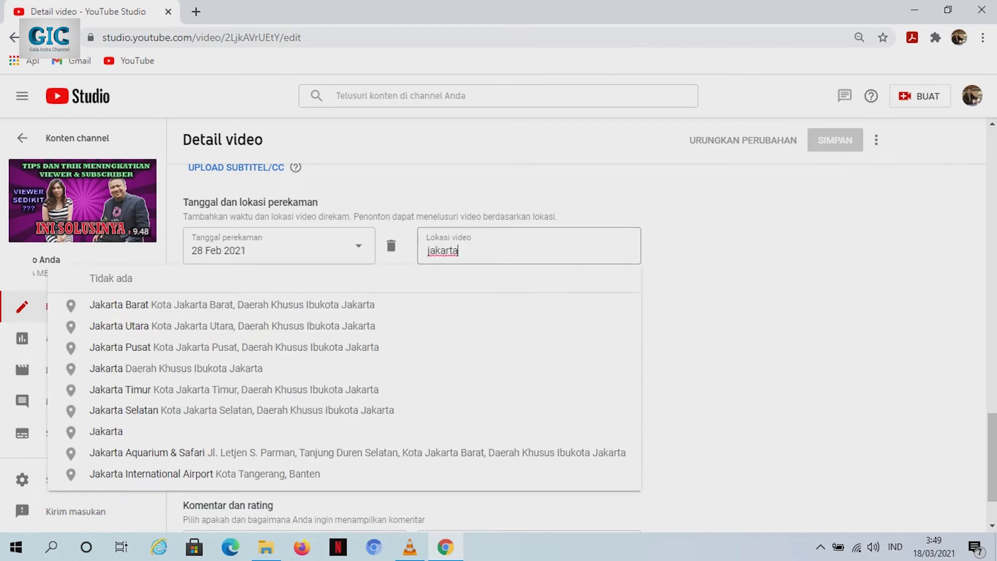
key("BackSpace")
key("BackSpace")
key("BackSpace")
key("BackSpace")
key("BackSpace")
key("BackSpace")
key("BackSpace")
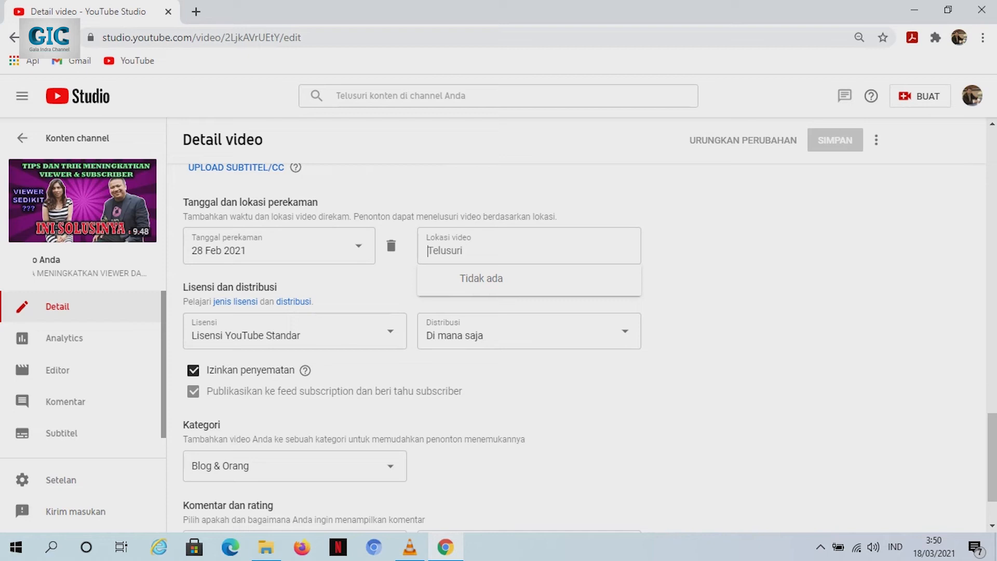
left_click(481, 279)
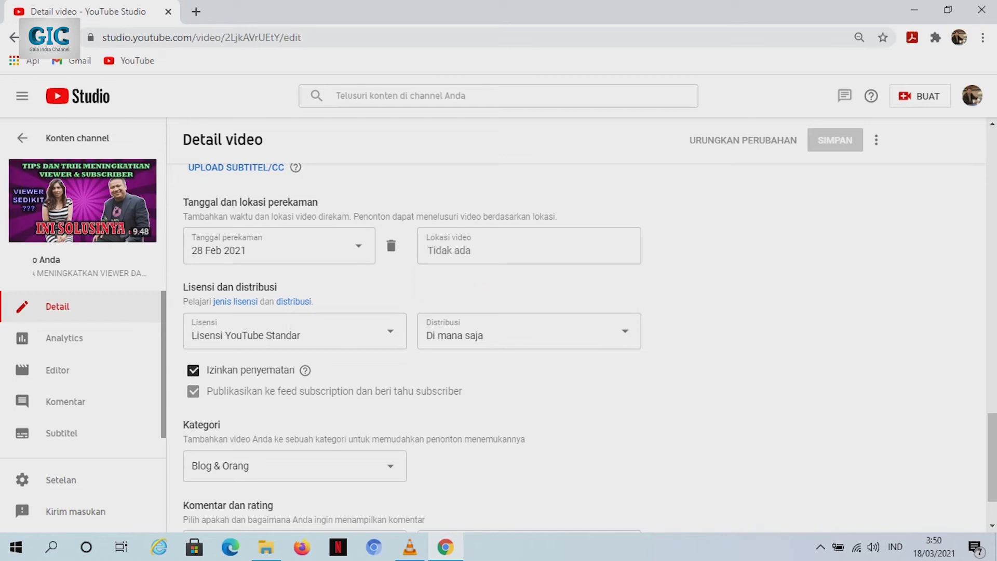
Review the available video categories and choose "Tahan komentar yang berpotensi tidak sopan agar ditinjau" as the comment visibility.
scroll(589, 348, "down", 2)
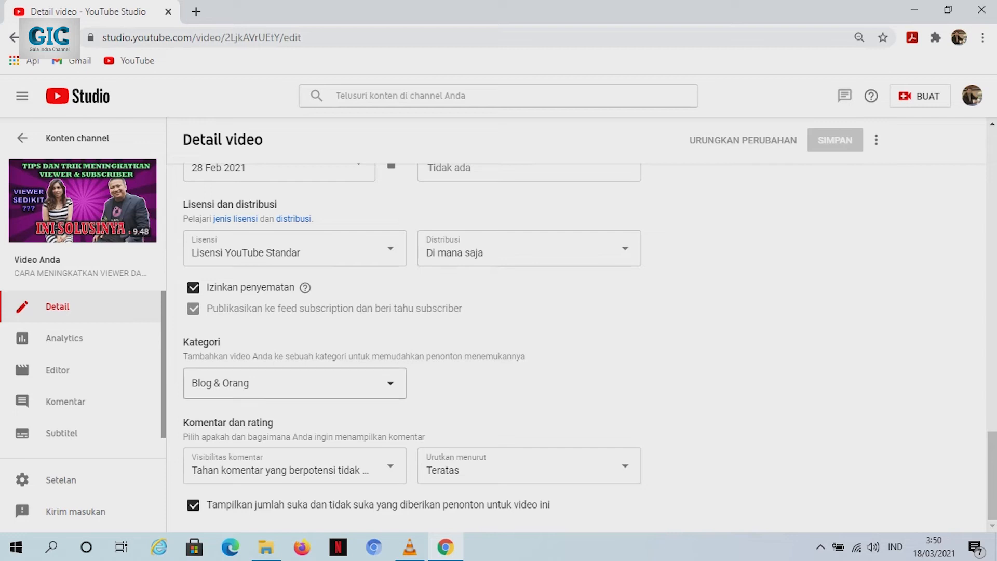
left_click(343, 383)
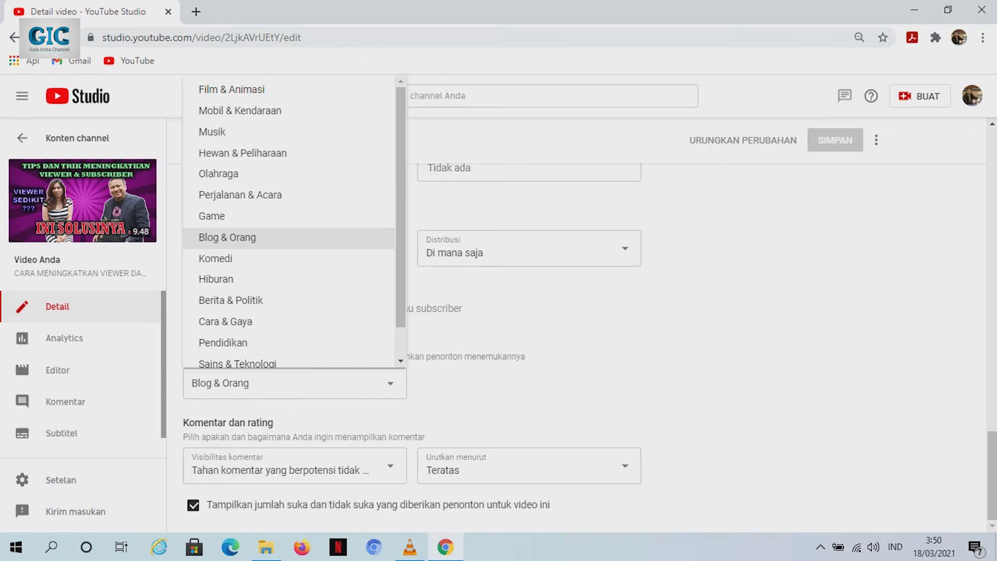
key("Escape")
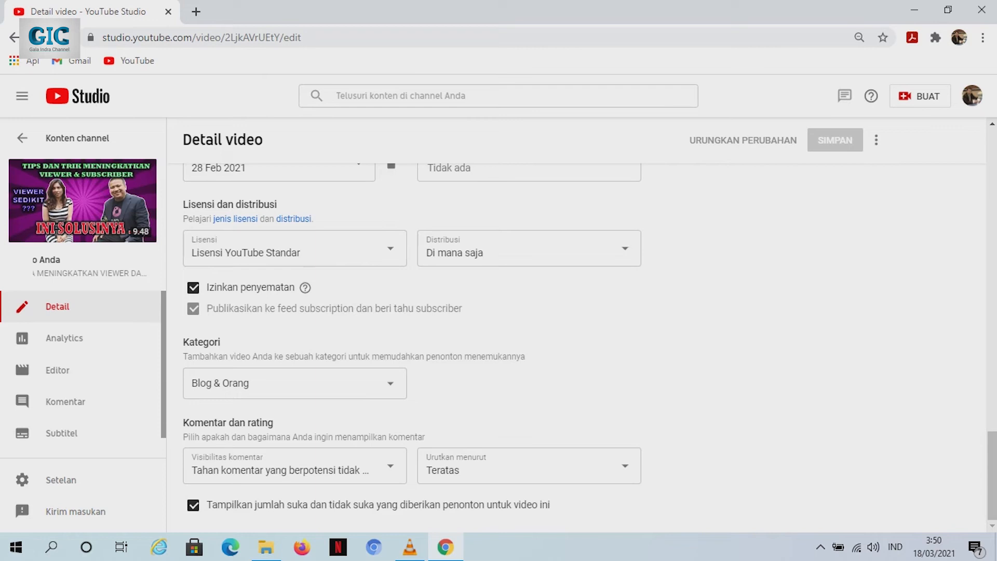
left_click(312, 470)
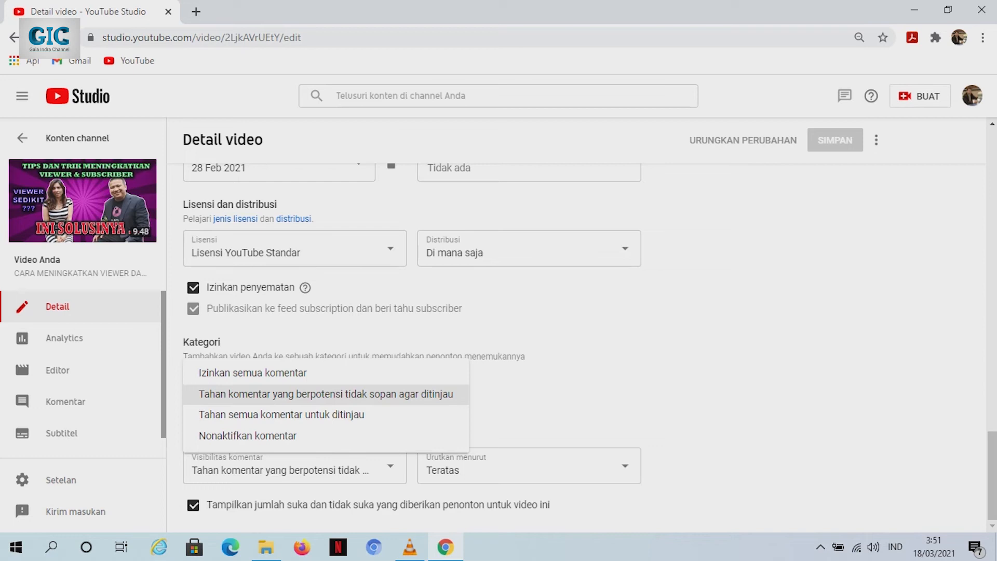
left_click(326, 394)
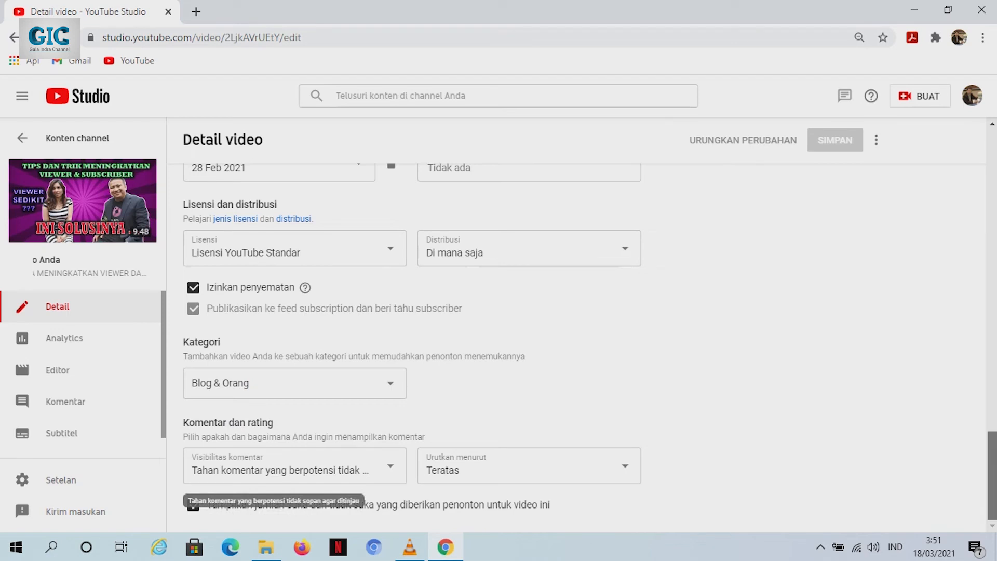
Open the video's end screen and set the "CARA MENGATASI COPYRIGHT" video element to "Upload terbaru".
scroll(412, 343, "up", 10)
scroll(411, 342, "up", 10)
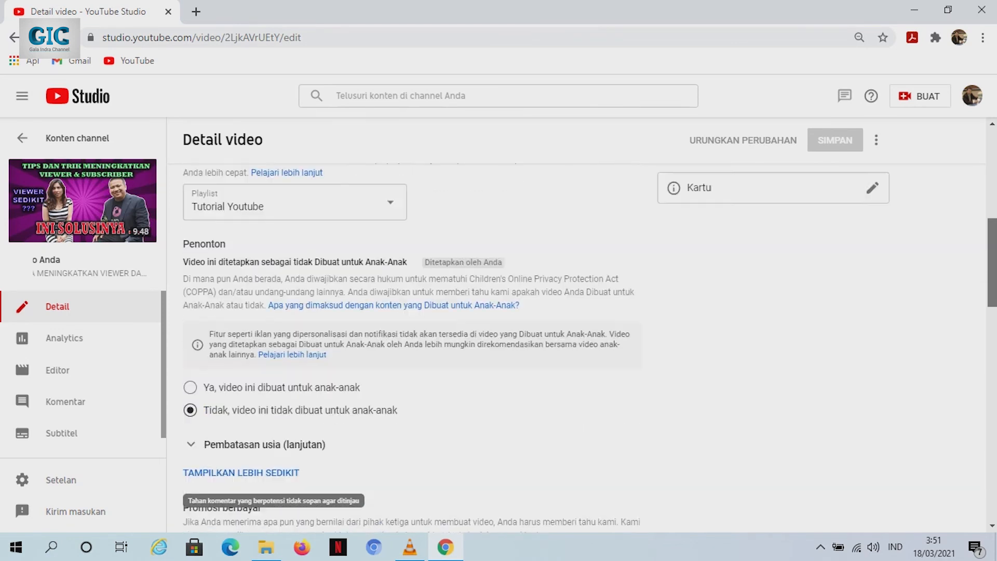
scroll(671, 205, "up", 3)
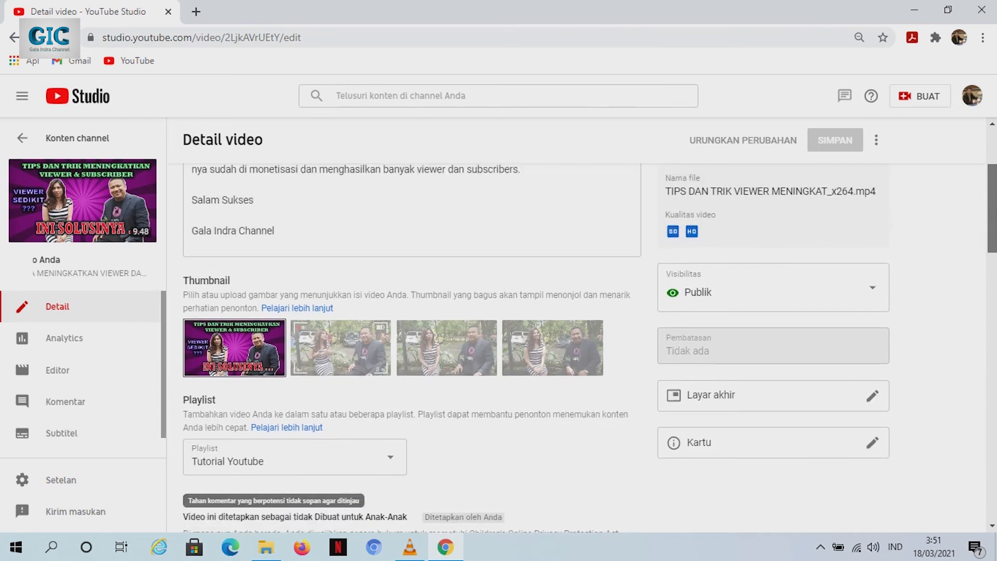
scroll(672, 206, "down", 1)
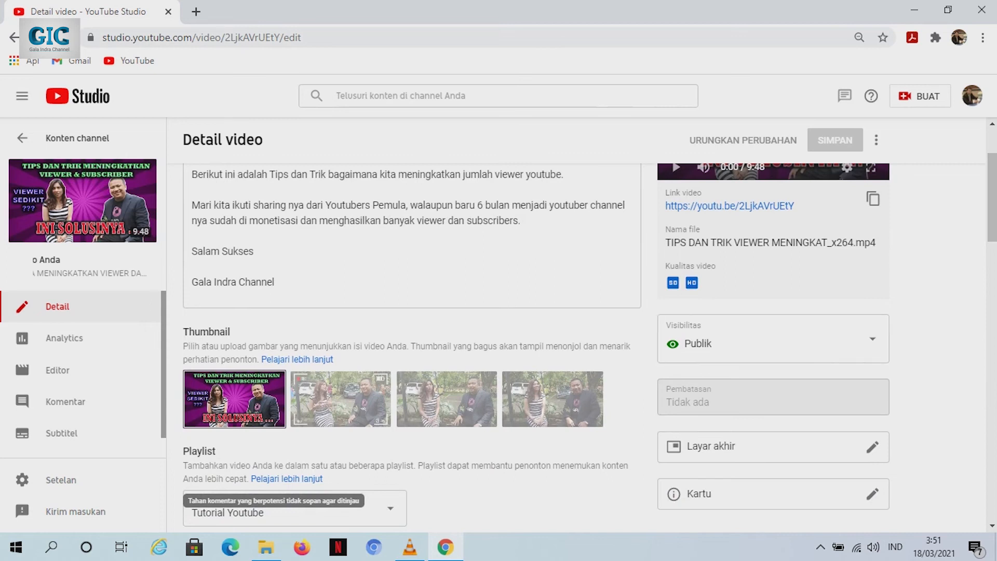
scroll(506, 343, "down", 2)
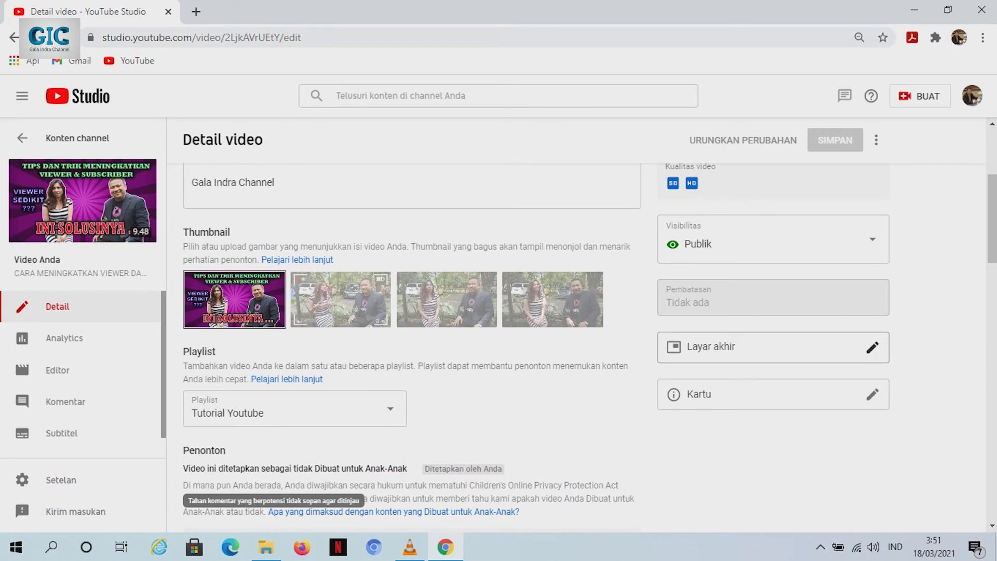
left_click(872, 346)
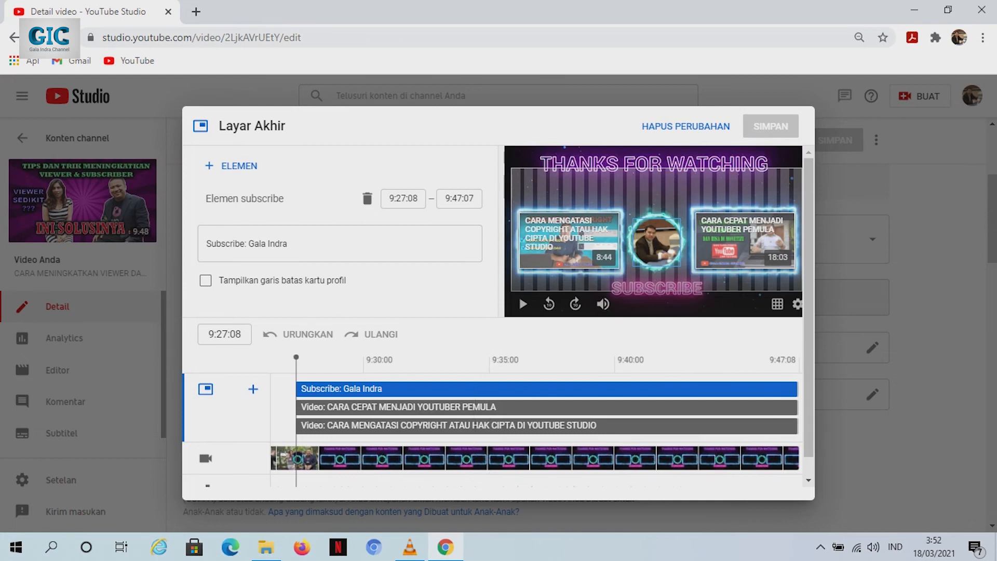
left_click(570, 242)
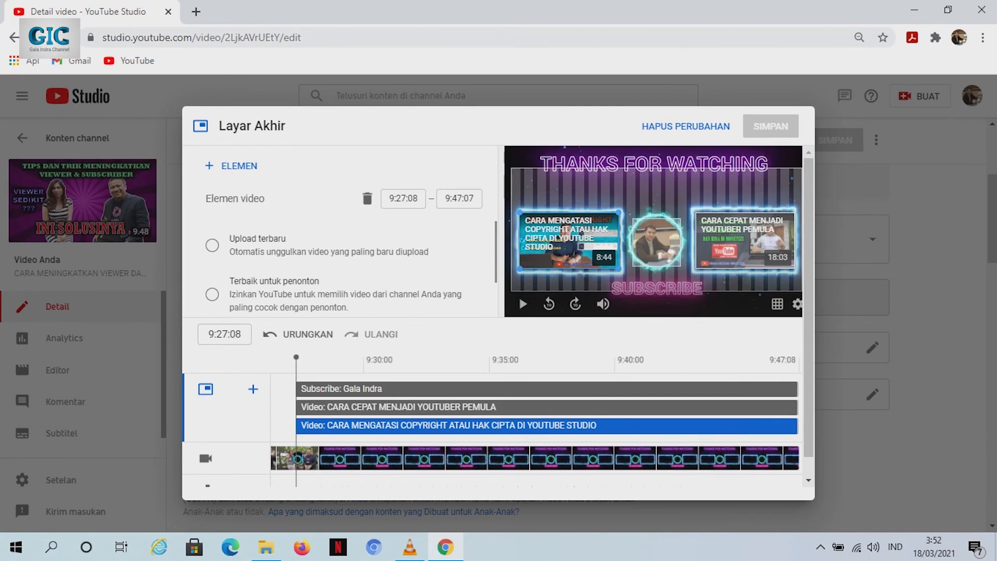
left_click(212, 245)
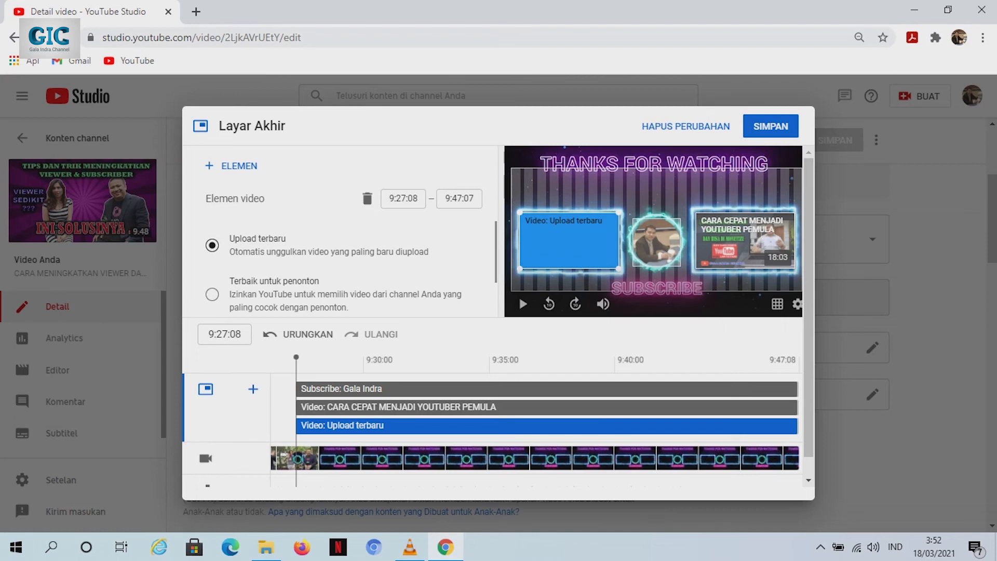
Set the end screen's "CARA CEPAT MENJADI YOUTUBER PEMULA" video element to "Terbaik untuk penonton".
left_click_drag(230, 281, 319, 281)
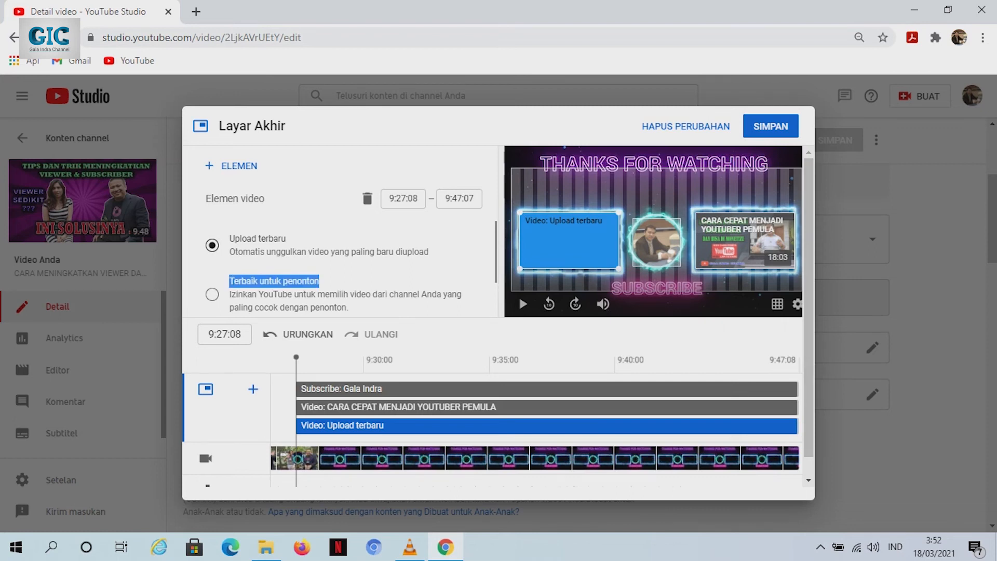
left_click(744, 241)
left_click(212, 294)
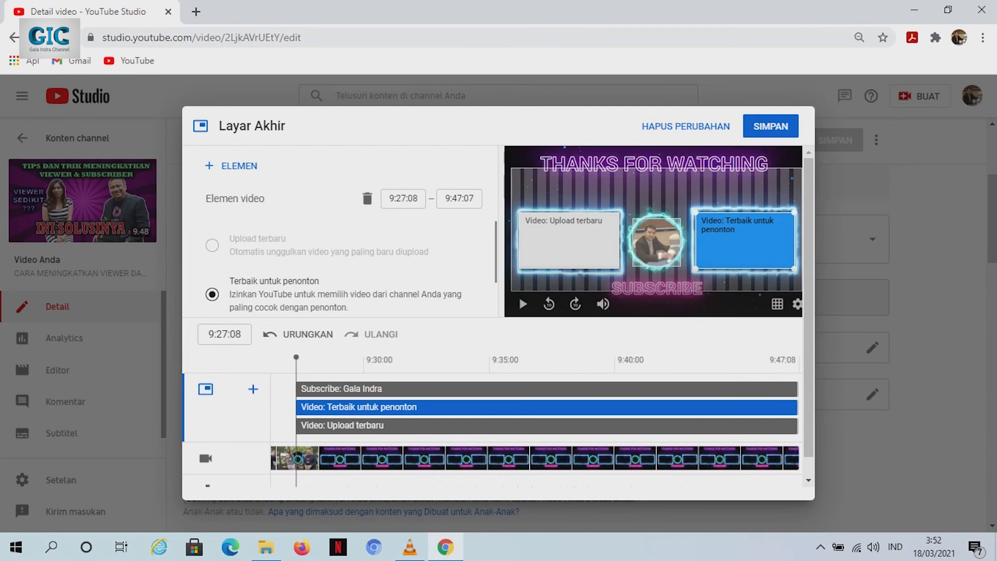
scroll(343, 266, "down", 1)
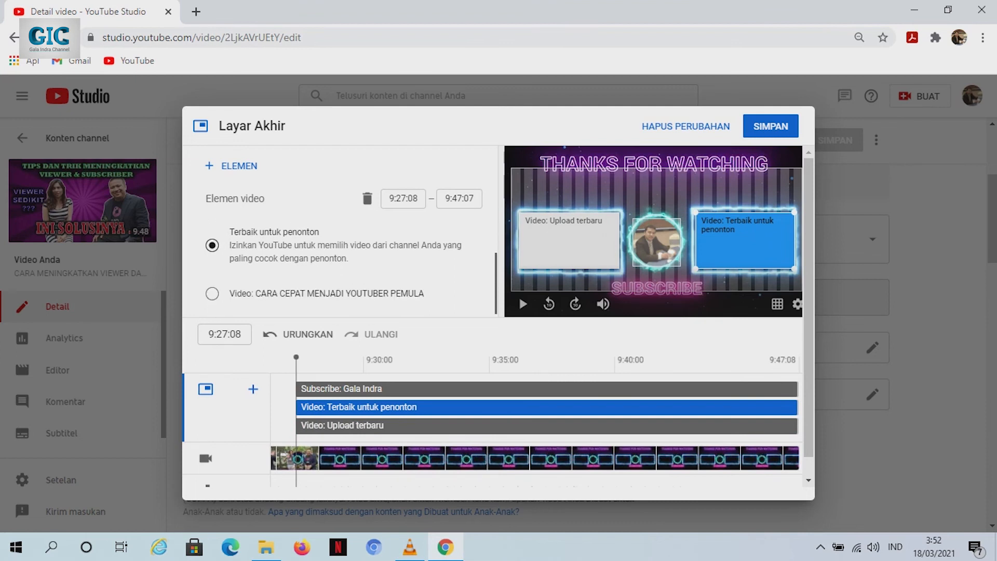
scroll(343, 265, "up", 1)
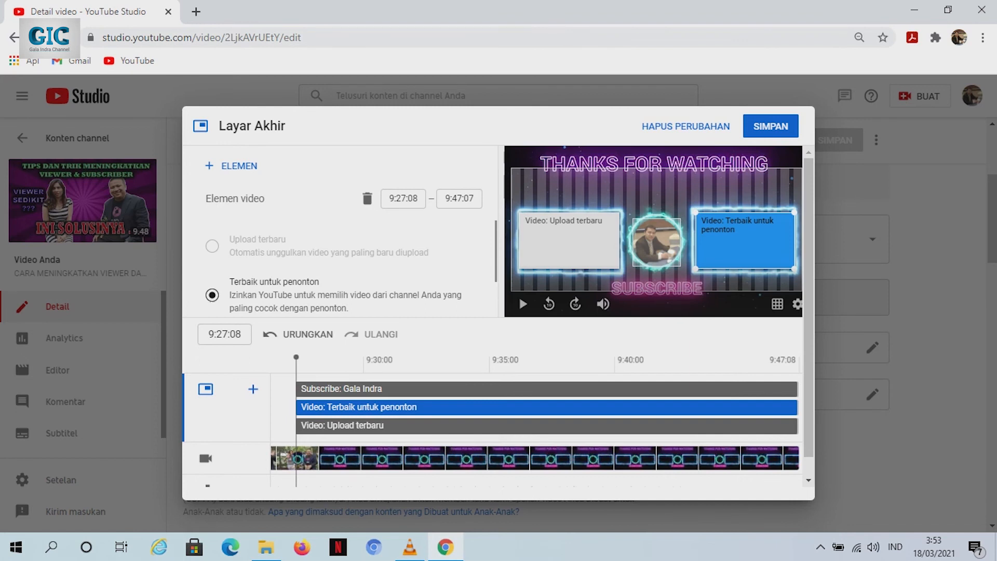
Check which element types can be added to the end screen and save the end screen.
left_click(231, 166)
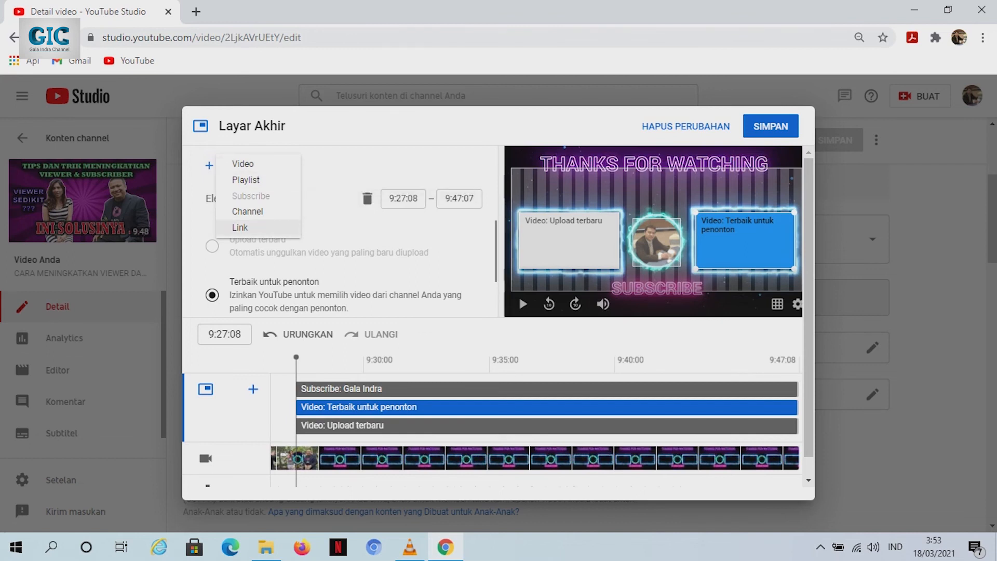
key("Escape")
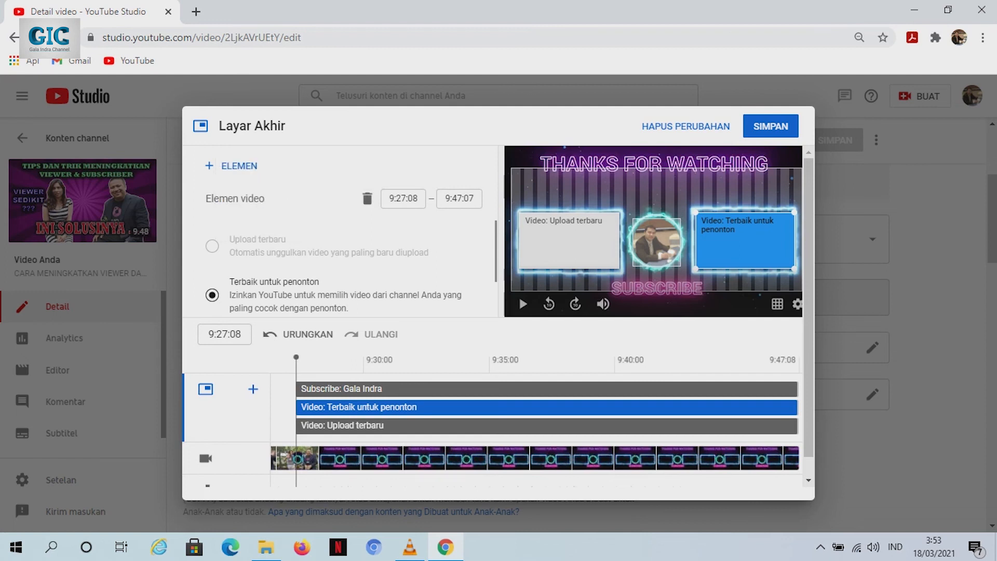
left_click(771, 126)
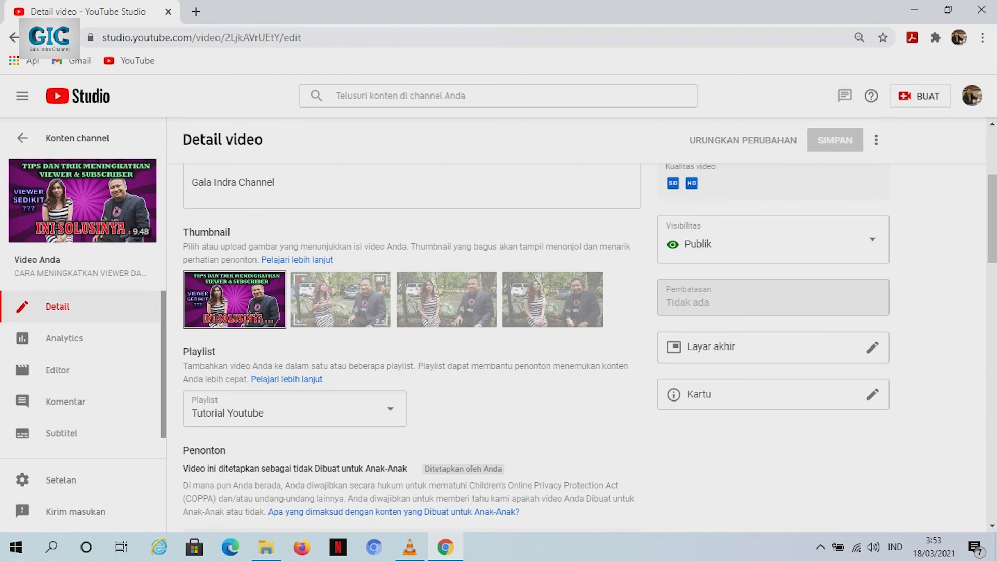
Add a video card at 5:41:16 that links to the channel's own video "Cara Pembuatan Layar Hijau...".
left_click(872, 394)
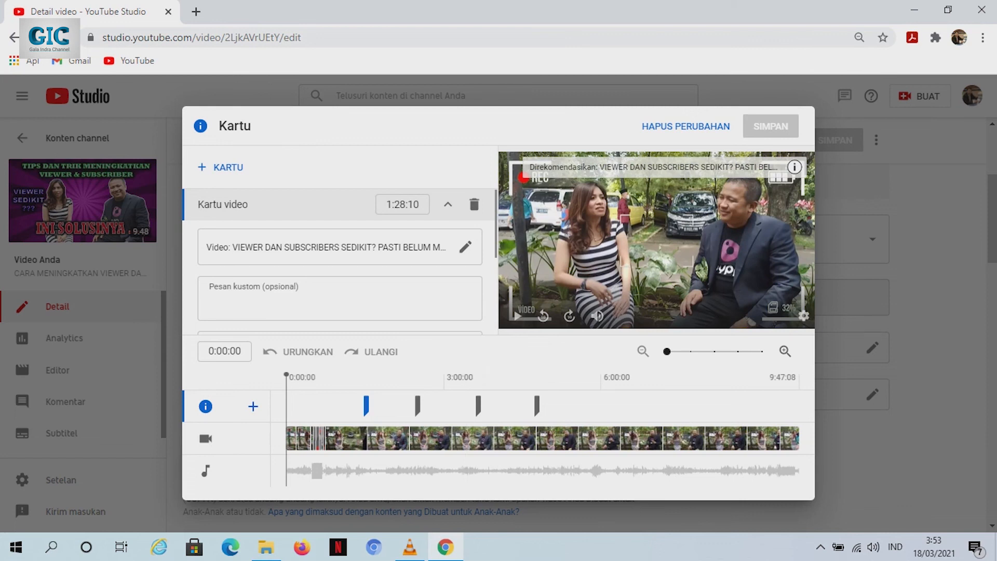
left_click(367, 406)
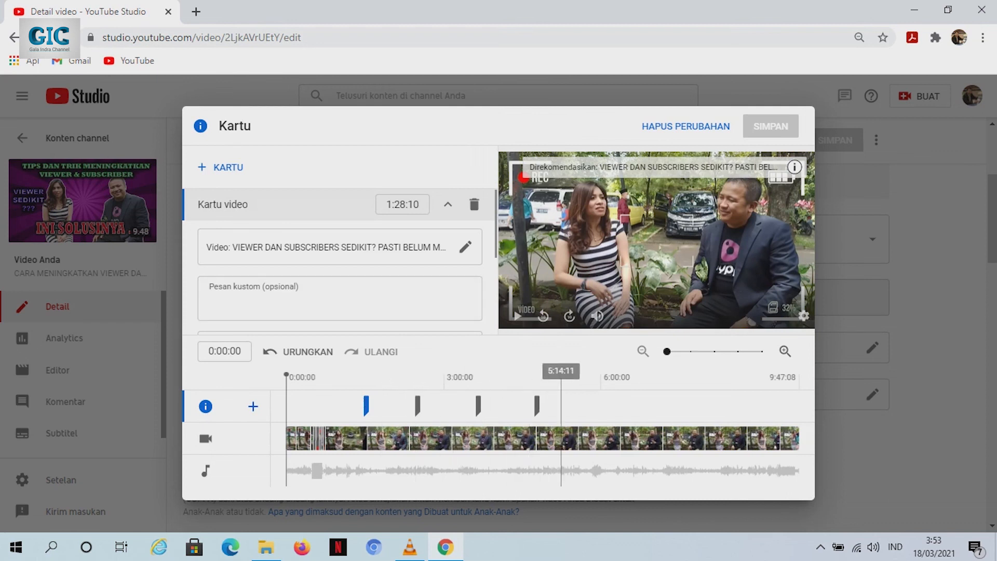
left_click_drag(286, 374, 584, 375)
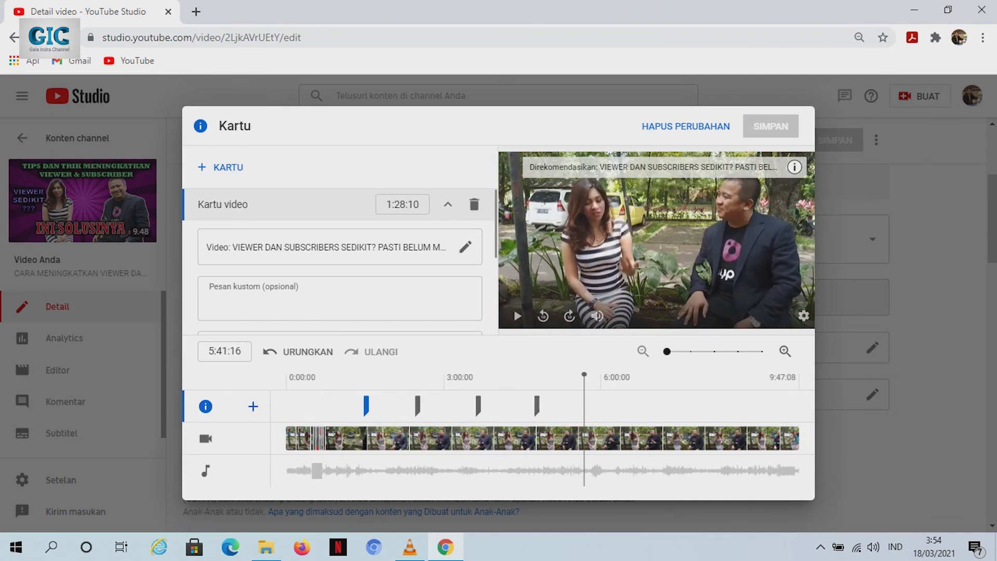
left_click(221, 167)
left_click(218, 166)
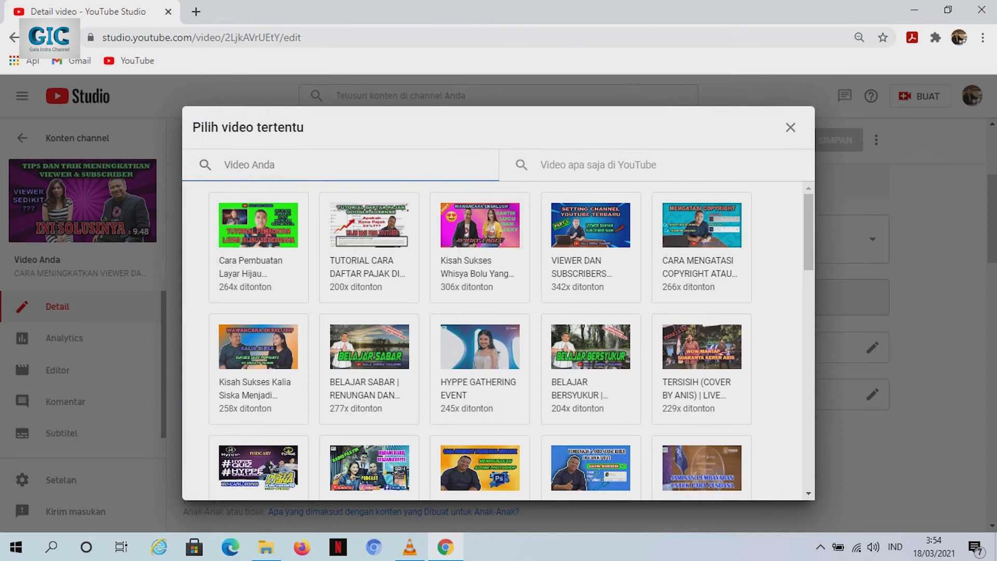
left_click(258, 246)
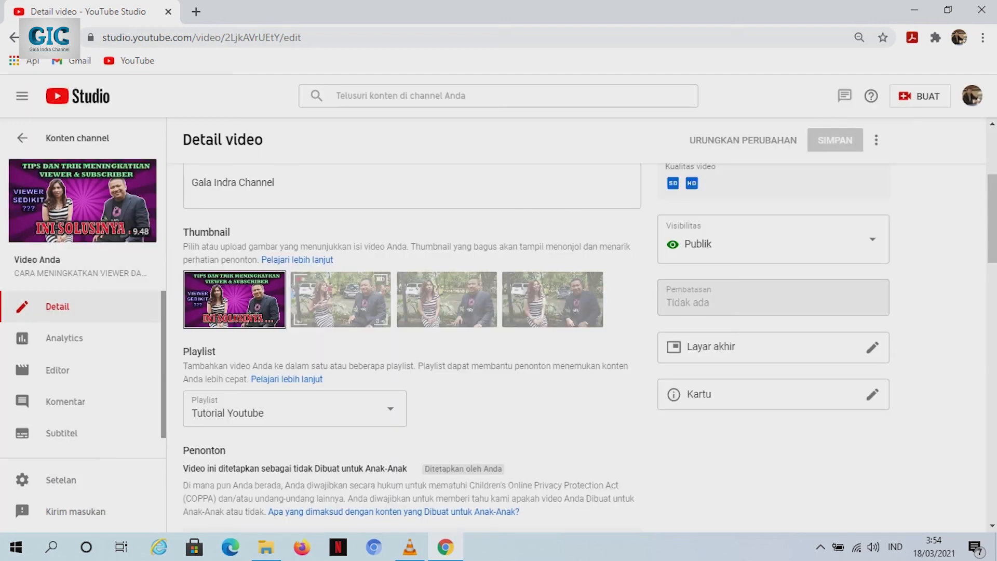
left_click_drag(992, 218, 992, 173)
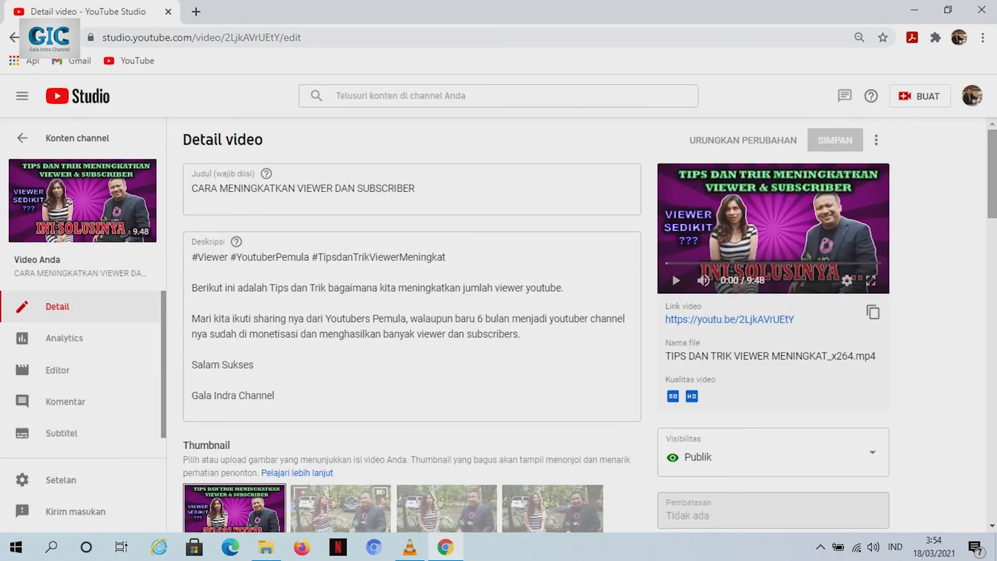